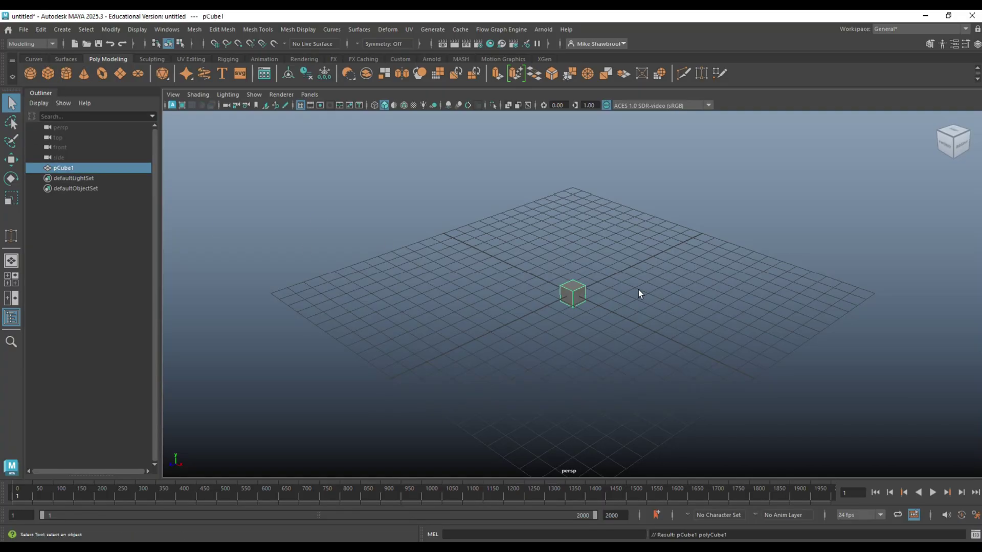
Step: Scale the cube in X and Z into a wide, flat mattress-shaped slab
{"action": "key", "text": "r"}
{"action": "left_click_drag", "start_coordinate": [607, 307], "coordinate": [839, 451]}
{"action": "left_click_drag", "start_coordinate": [607, 308], "coordinate": [646, 342]}
{"action": "left_click_drag", "start_coordinate": [539, 309], "coordinate": [330, 435]}
{"action": "left_click_drag", "start_coordinate": [539, 310], "coordinate": [506, 330]}
{"action": "scroll", "coordinate": [492, 361], "scroll_direction": "up", "scroll_amount": 2}
{"action": "scroll", "coordinate": [492, 360], "scroll_direction": "down", "scroll_amount": 3}
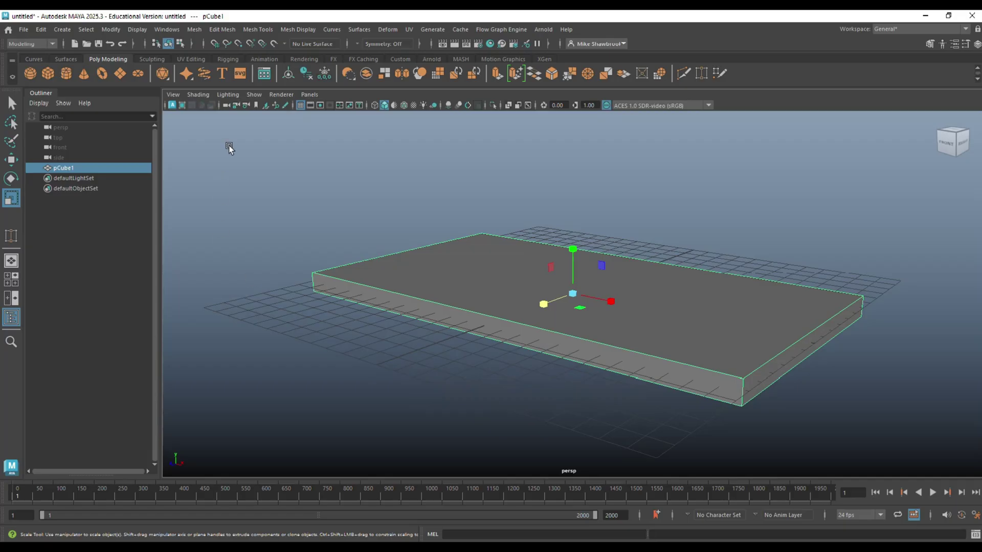
Step: Insert edge loops on the slab: 5 around the sides, 15 across, then 10 crosswise
{"action": "key", "text": "ctrl+e"}
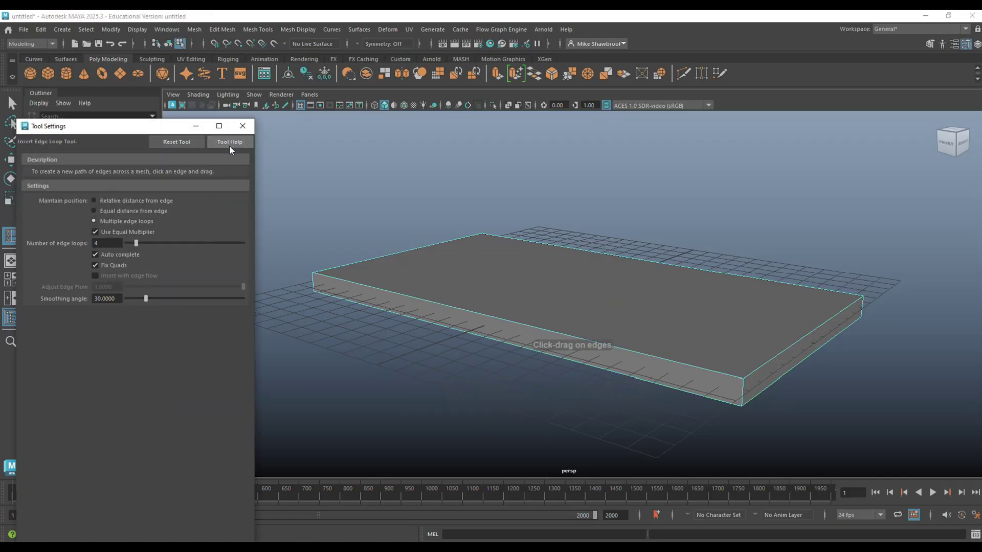
{"action": "double_click", "coordinate": [98, 244]}
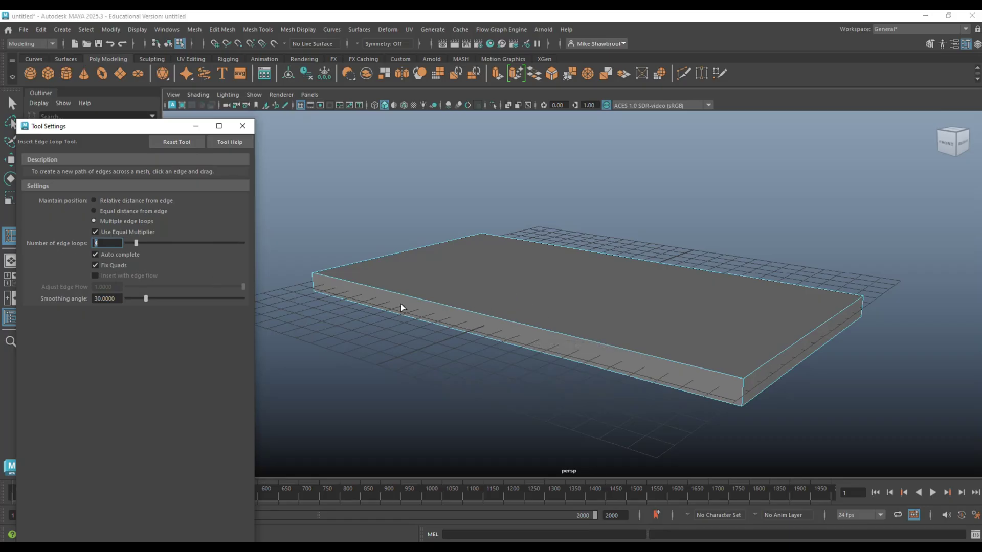
{"action": "type", "text": "5"}
{"action": "left_click", "coordinate": [741, 394]}
{"action": "double_click", "coordinate": [111, 243]}
{"action": "type", "text": "15"}
{"action": "key", "text": "Return"}
{"action": "left_click", "coordinate": [532, 327]}
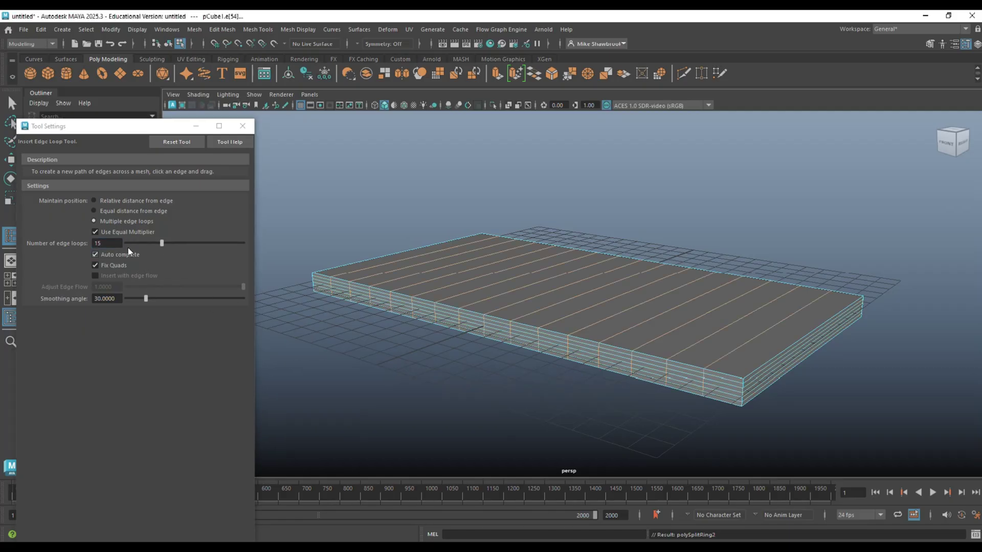
{"action": "double_click", "coordinate": [113, 243]}
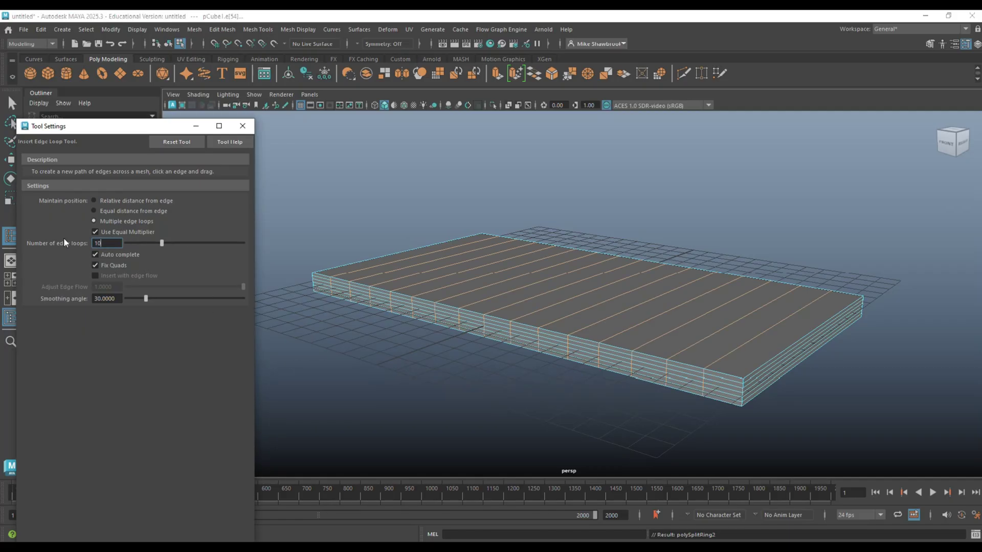
{"action": "key", "text": "Return"}
{"action": "left_click", "coordinate": [765, 364]}
{"action": "left_click", "coordinate": [243, 125]}
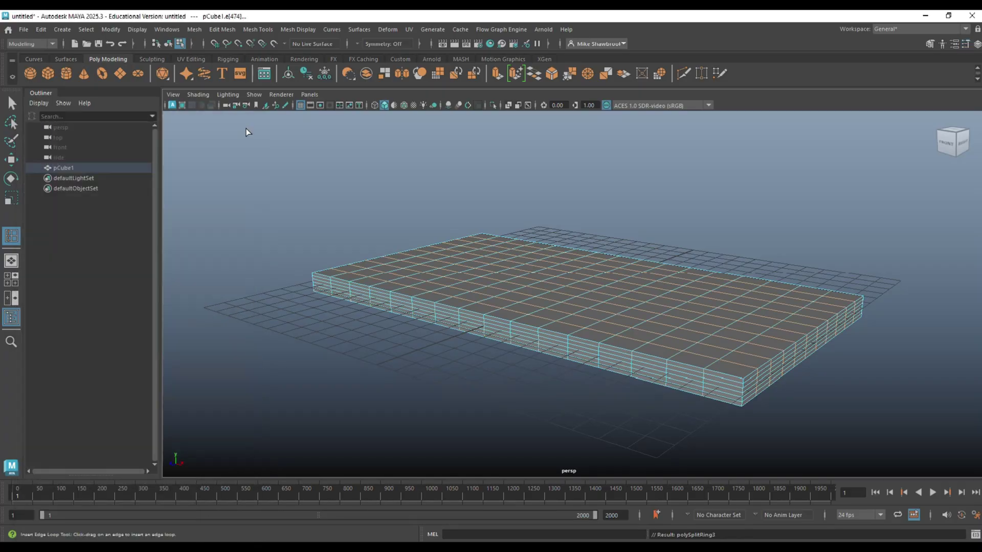
{"action": "left_click_drag", "start_coordinate": [399, 266], "coordinate": [446, 273], "text": "alt"}
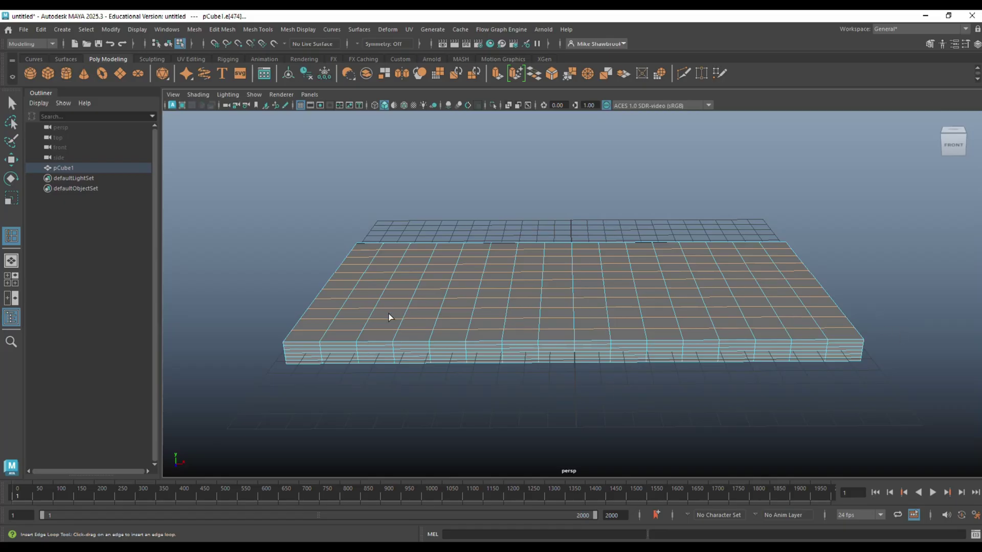
{"action": "left_click", "coordinate": [243, 184]}
{"action": "right_click_drag", "start_coordinate": [354, 191], "coordinate": [386, 179]}
{"action": "left_click", "coordinate": [401, 270]}
{"action": "left_click_drag", "start_coordinate": [401, 272], "coordinate": [377, 276], "text": "alt"}
{"action": "right_click_drag", "start_coordinate": [377, 276], "coordinate": [377, 281], "text": "shift"}
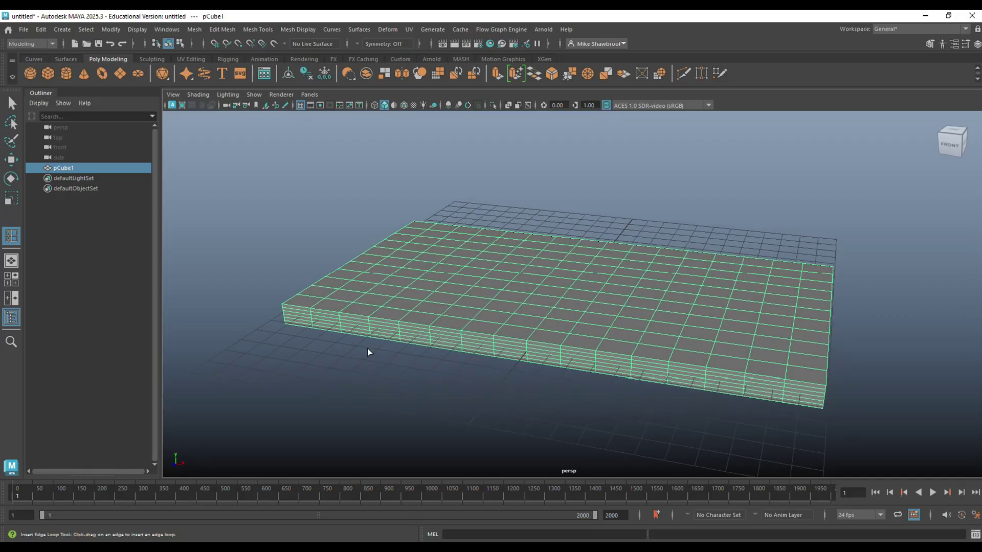
Step: Switch to the FX menu set and convert the slab into an nCloth object
{"action": "left_click", "coordinate": [44, 45]}
{"action": "left_click", "coordinate": [39, 85]}
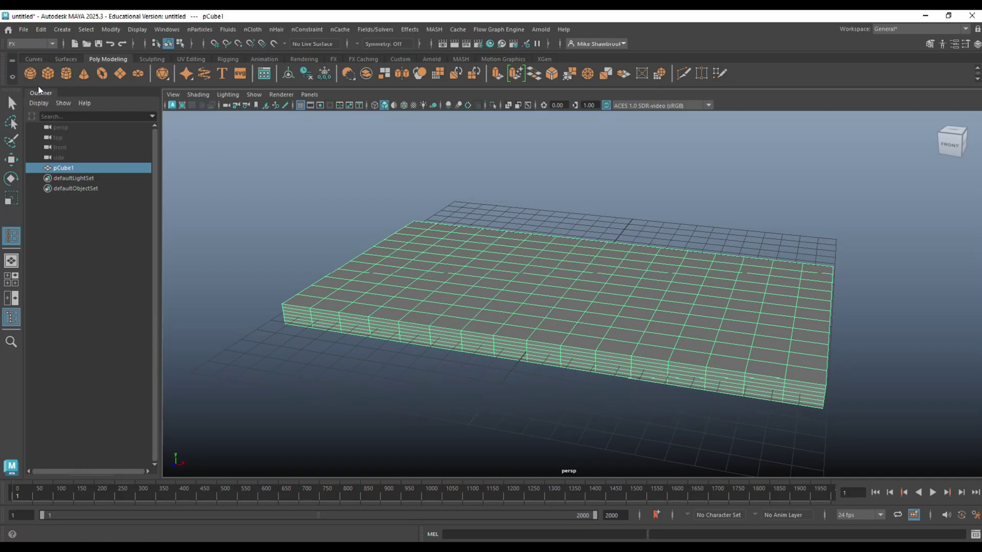
{"action": "left_click", "coordinate": [252, 30]}
{"action": "left_click", "coordinate": [303, 71]}
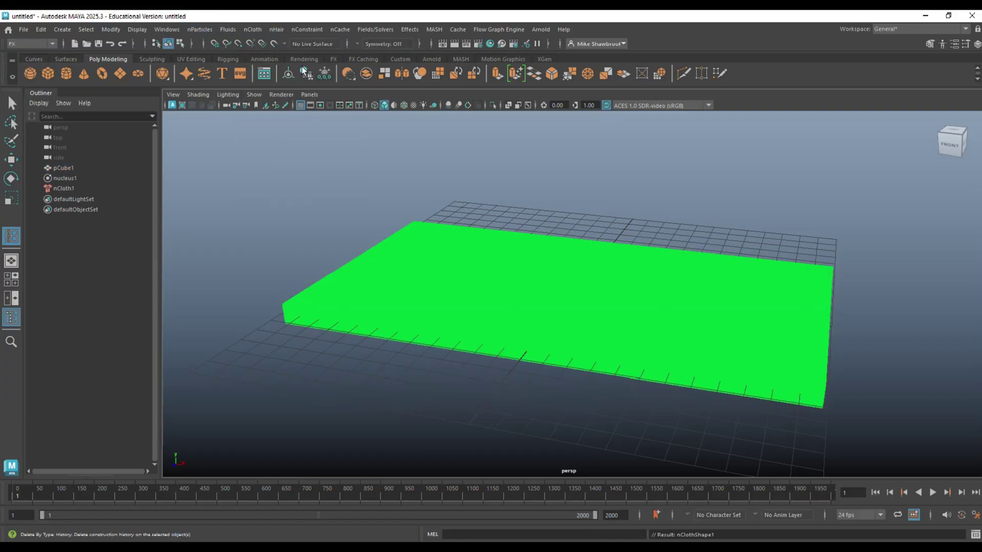
{"action": "left_click", "coordinate": [306, 73]}
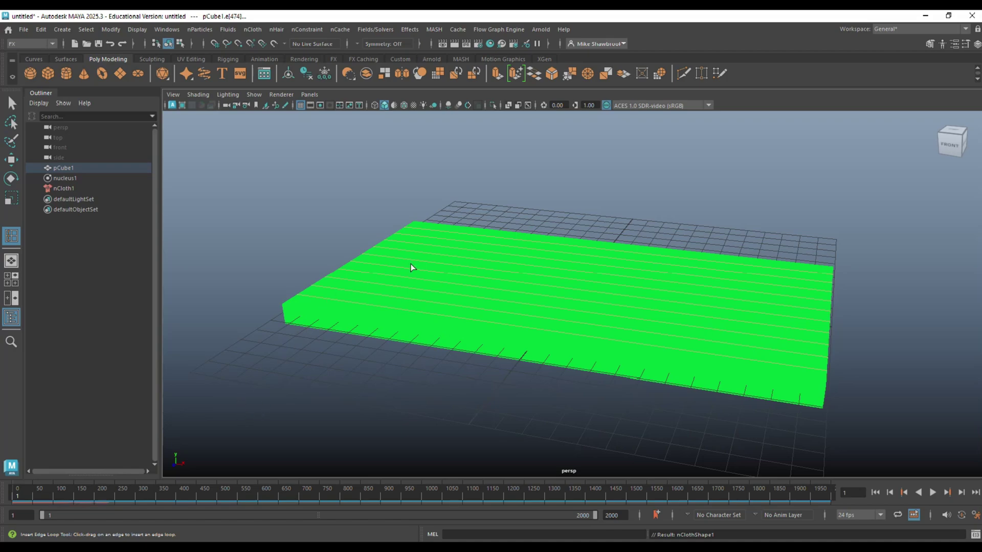
Step: Assign a grey favourite material to the slab from the marking menu
{"action": "right_click_drag", "start_coordinate": [422, 258], "coordinate": [465, 219]}
{"action": "right_click_drag", "start_coordinate": [485, 270], "coordinate": [532, 207]}
{"action": "right_click_drag", "start_coordinate": [526, 264], "coordinate": [674, 502]}
{"action": "left_click", "coordinate": [469, 304]}
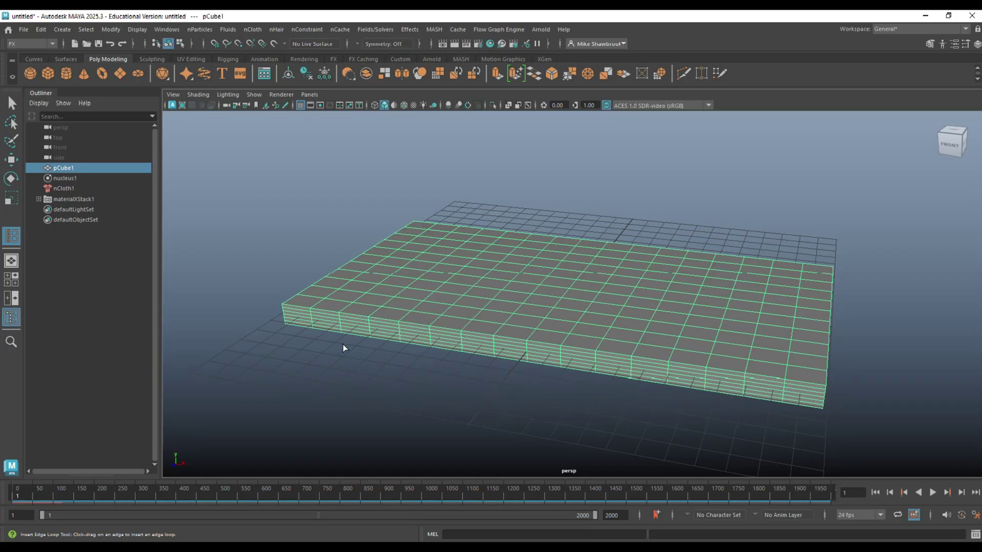
{"action": "mouse_move", "coordinate": [358, 351]}
{"action": "left_mouse_down", "text": "alt"}
{"action": "mouse_move", "coordinate": [285, 346]}
{"action": "mouse_move", "coordinate": [351, 357]}
{"action": "mouse_move", "coordinate": [305, 305]}
{"action": "mouse_move", "coordinate": [324, 335]}
{"action": "mouse_move", "coordinate": [361, 334]}
{"action": "left_mouse_up", "text": "alt"}
{"action": "right_click_drag", "start_coordinate": [361, 335], "coordinate": [361, 339], "text": "shift"}
Step: In the maximized top view, select the tuft vertices on the slab's top surface
{"action": "left_click", "coordinate": [11, 281]}
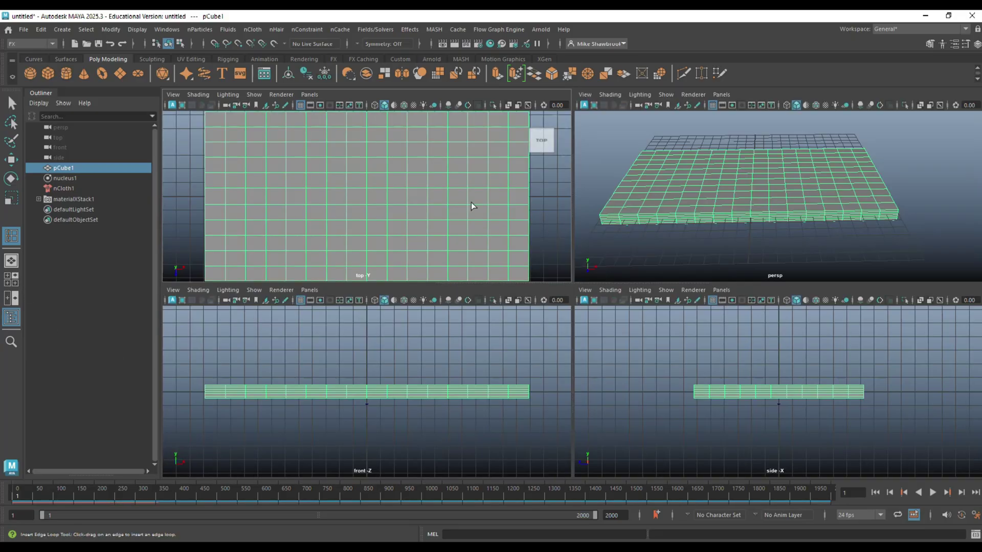
{"action": "key", "text": "space"}
{"action": "scroll", "coordinate": [492, 285], "scroll_direction": "down", "scroll_amount": 2}
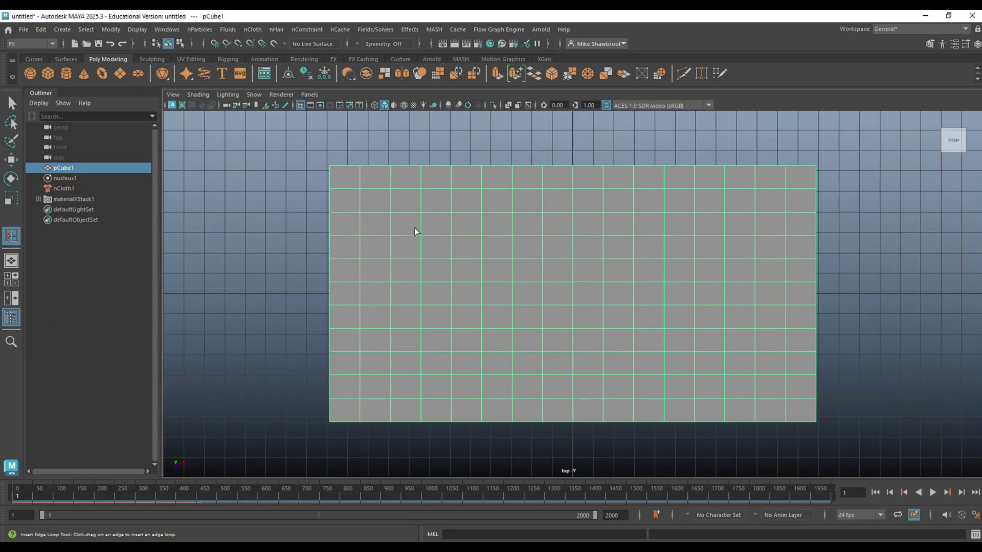
{"action": "right_click_drag", "start_coordinate": [287, 227], "coordinate": [235, 206]}
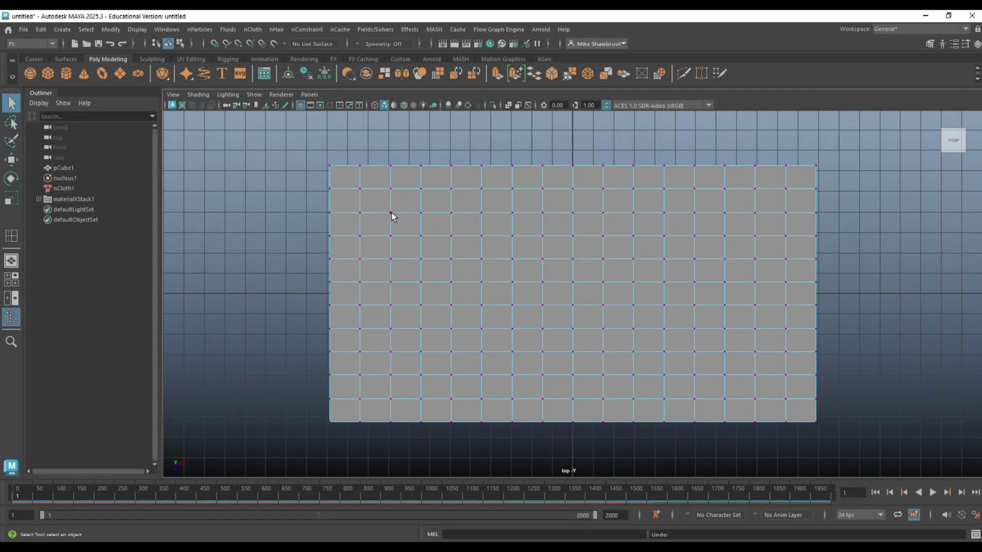
{"action": "left_click", "coordinate": [391, 213]}
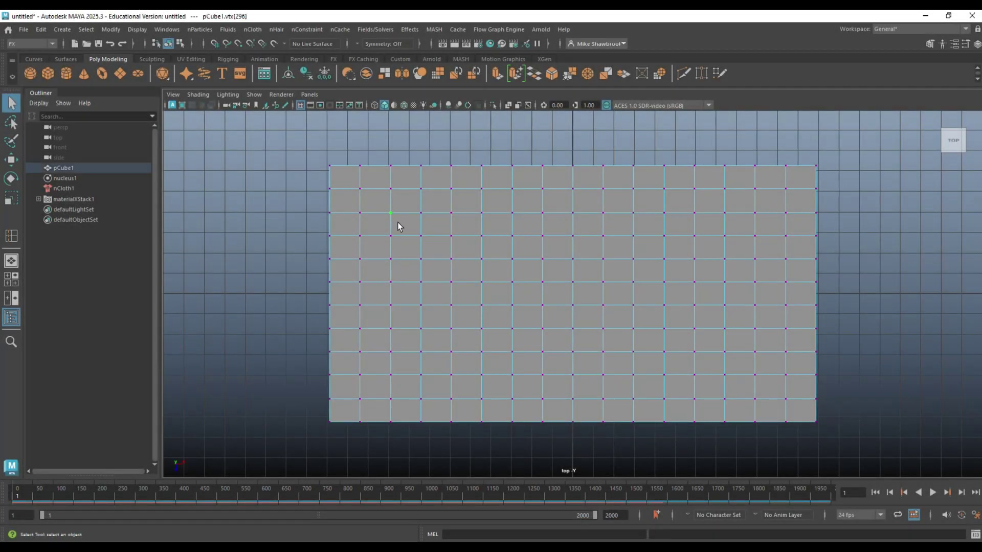
{"action": "left_click", "coordinate": [756, 213], "text": "shift"}
Step: Move the selected vertices down along Y in perspective to dent the slab
{"action": "left_click", "coordinate": [12, 279]}
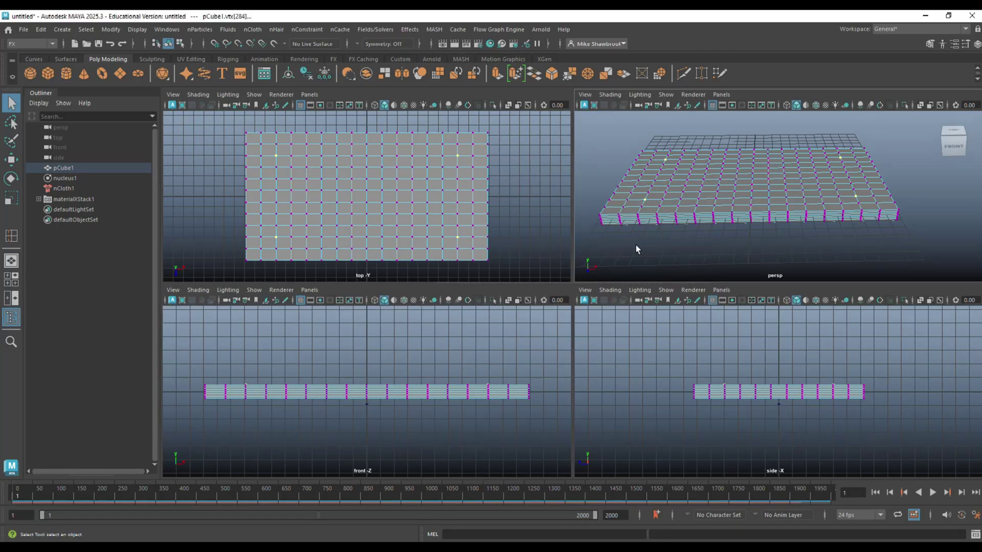
{"action": "key", "text": "space"}
{"action": "left_click_drag", "start_coordinate": [630, 376], "coordinate": [611, 364], "text": "alt"}
{"action": "key", "text": "w"}
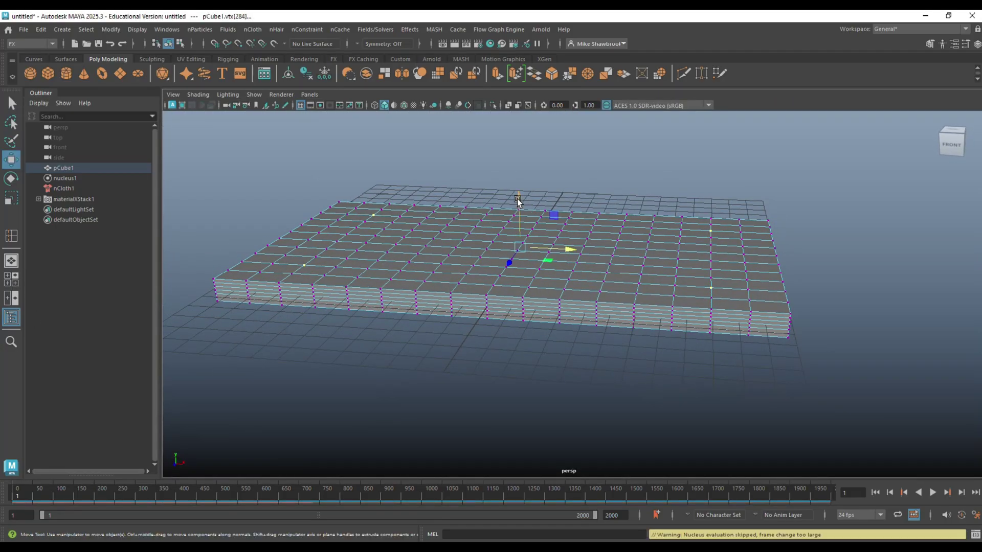
{"action": "left_click_drag", "start_coordinate": [520, 202], "coordinate": [523, 237]}
{"action": "left_click_drag", "start_coordinate": [523, 236], "coordinate": [541, 285], "text": "alt"}
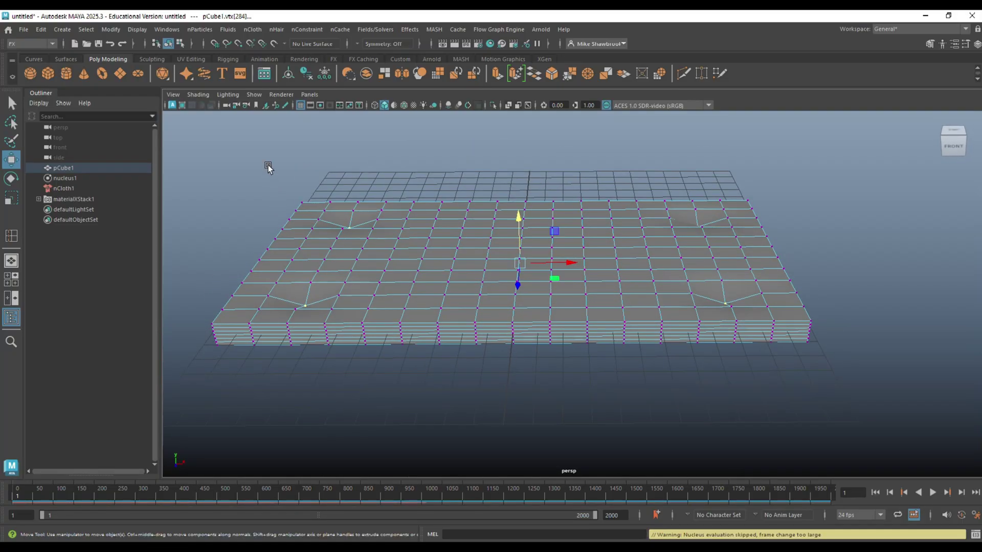
Step: Pin the dent vertices with an nConstraint Transform Constraint (dynamicConstraint1)
{"action": "left_click", "coordinate": [307, 29]}
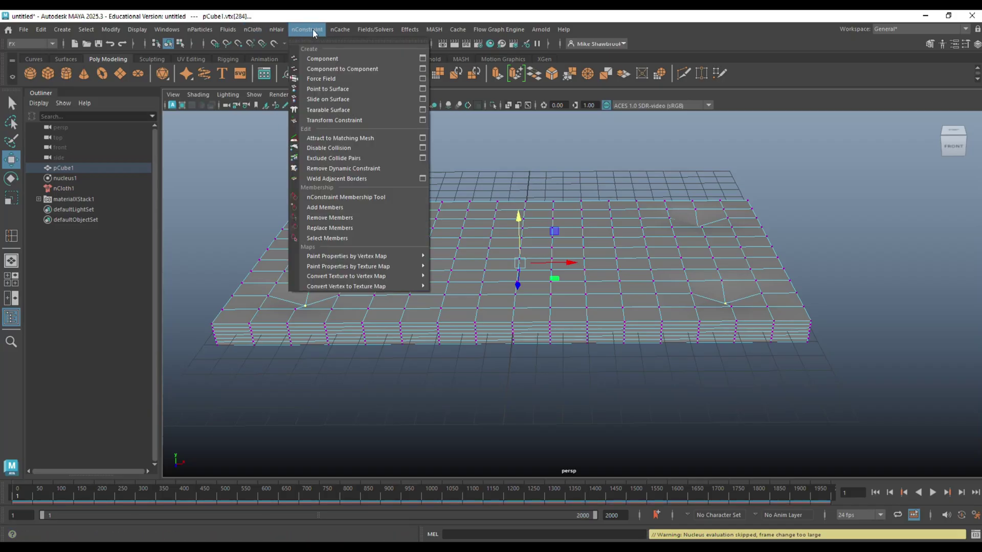
{"action": "left_click", "coordinate": [374, 124]}
{"action": "left_click_drag", "start_coordinate": [431, 343], "coordinate": [410, 289], "text": "alt"}
{"action": "left_click", "coordinate": [424, 272]}
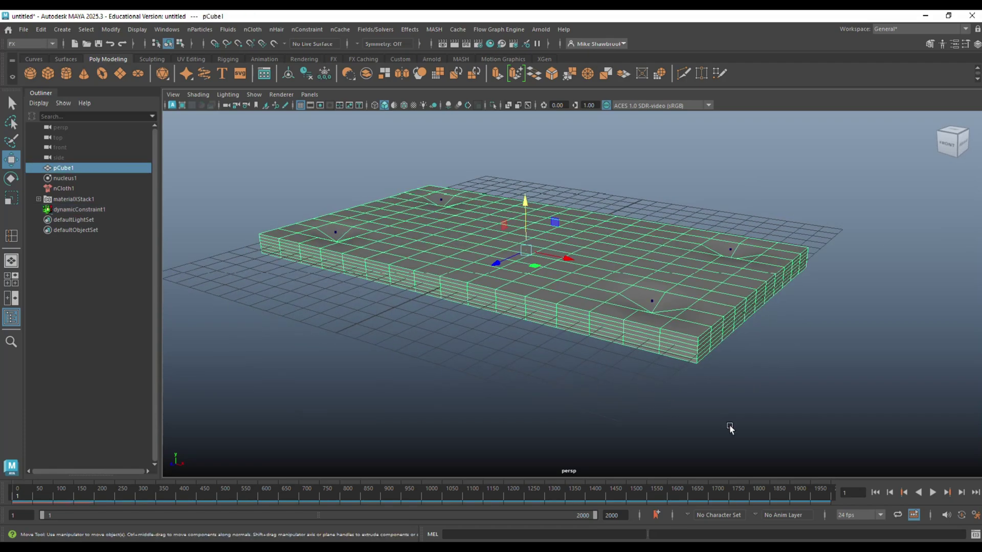
Step: Set the playback range end time to 100
{"action": "left_click", "coordinate": [613, 514]}
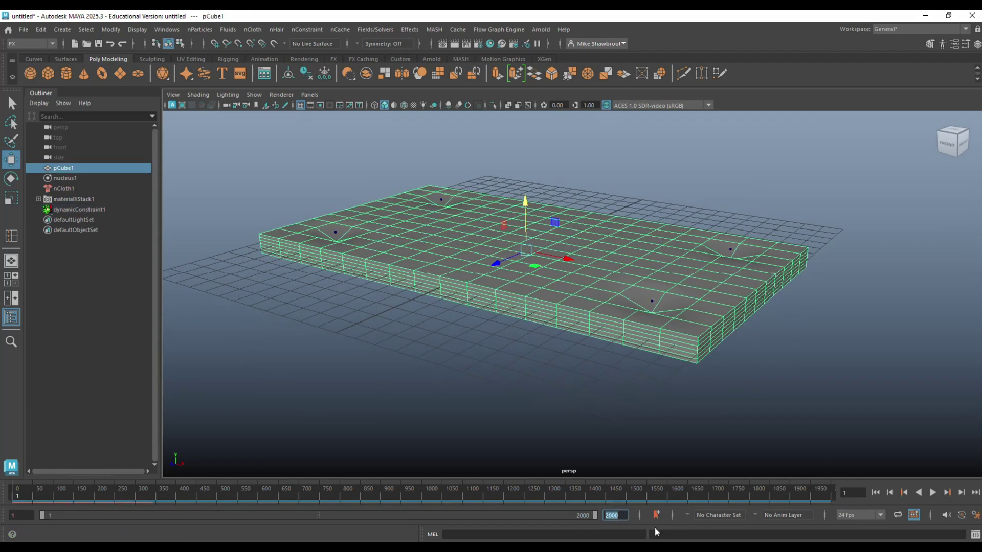
{"action": "type", "text": "100"}
{"action": "key", "text": "Return"}
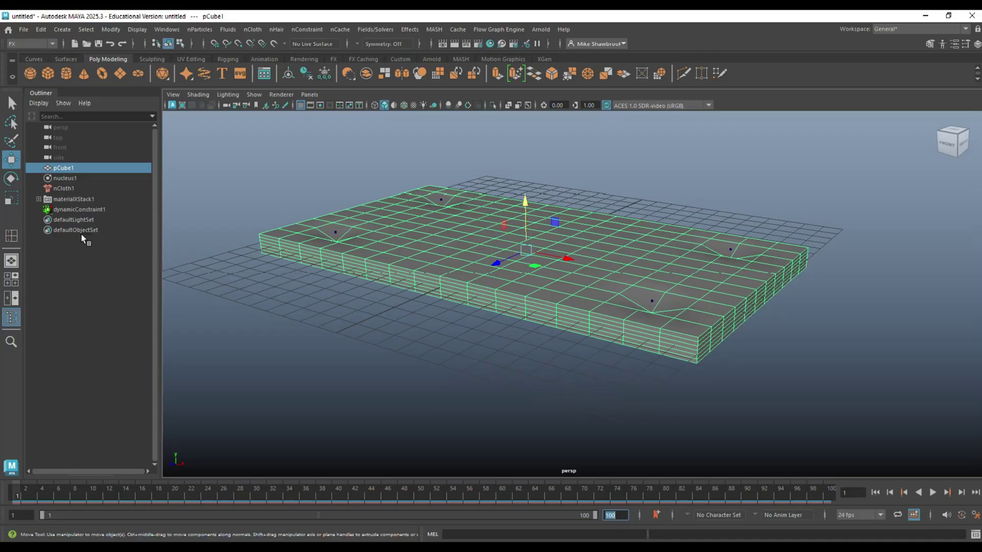
Step: Set nucleus1's Gravity to 0 in the Attribute Editor
{"action": "left_click", "coordinate": [69, 179]}
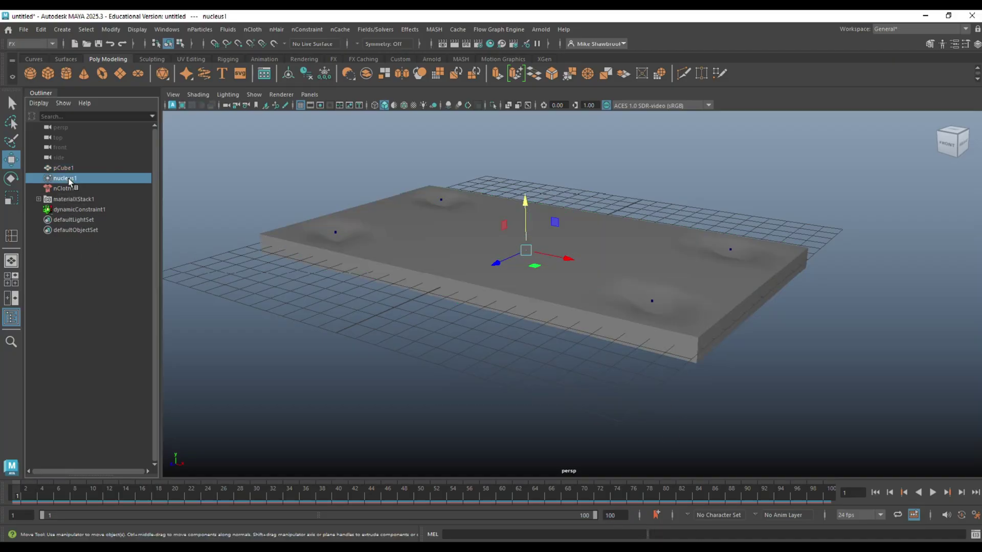
{"action": "key", "text": "ctrl+a"}
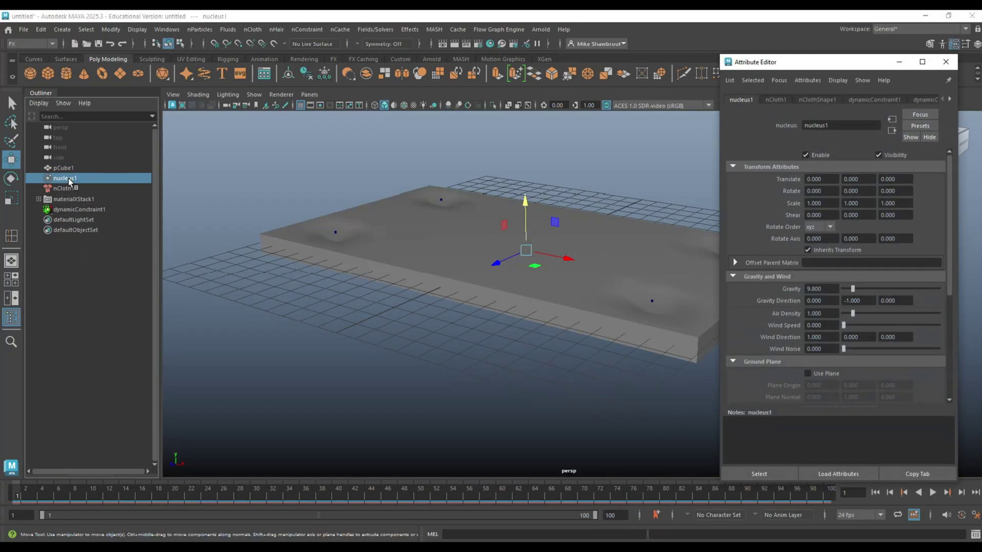
{"action": "double_click", "coordinate": [827, 289]}
{"action": "type", "text": "0"}
{"action": "key", "text": "Return"}
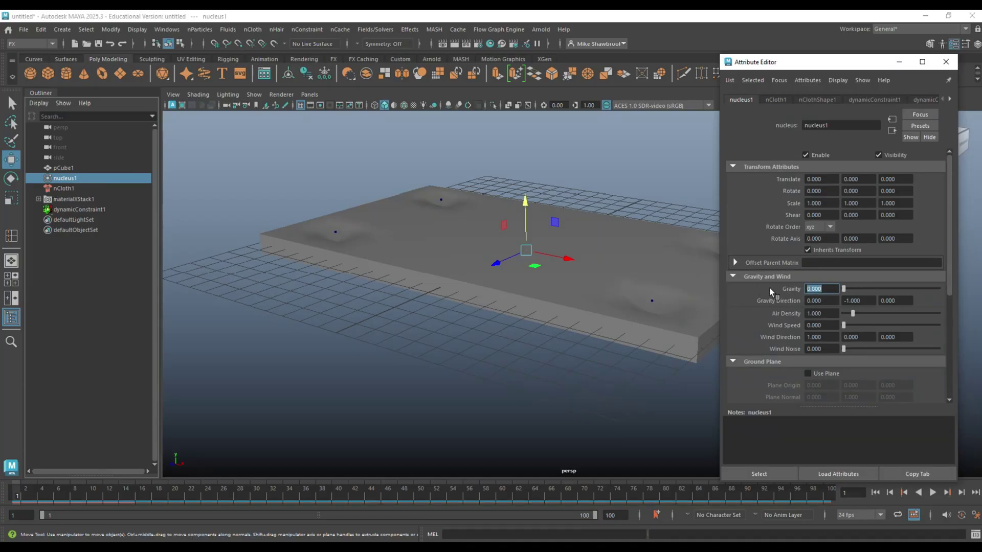
Step: Set nCloth1's Pressure to 8
{"action": "left_click", "coordinate": [70, 190]}
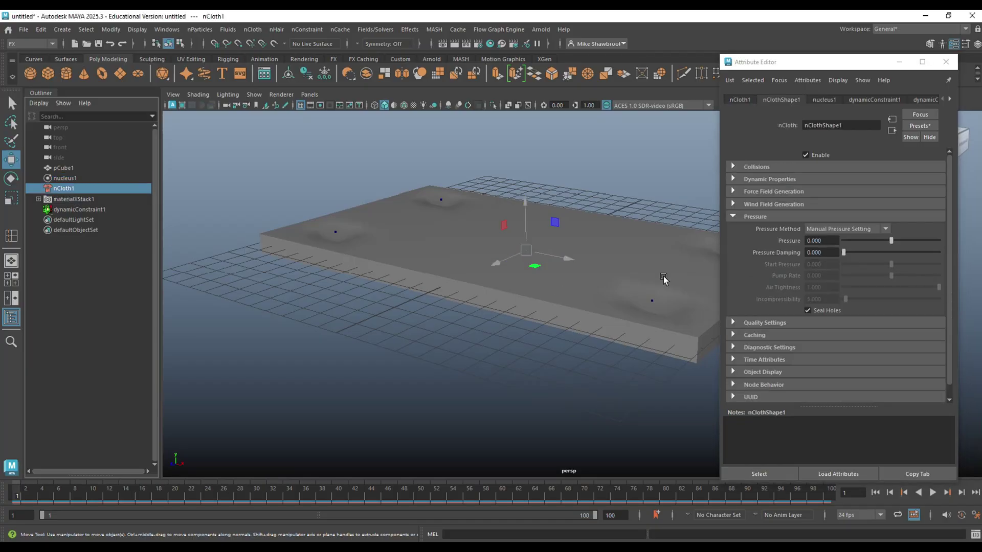
{"action": "left_click", "coordinate": [833, 241]}
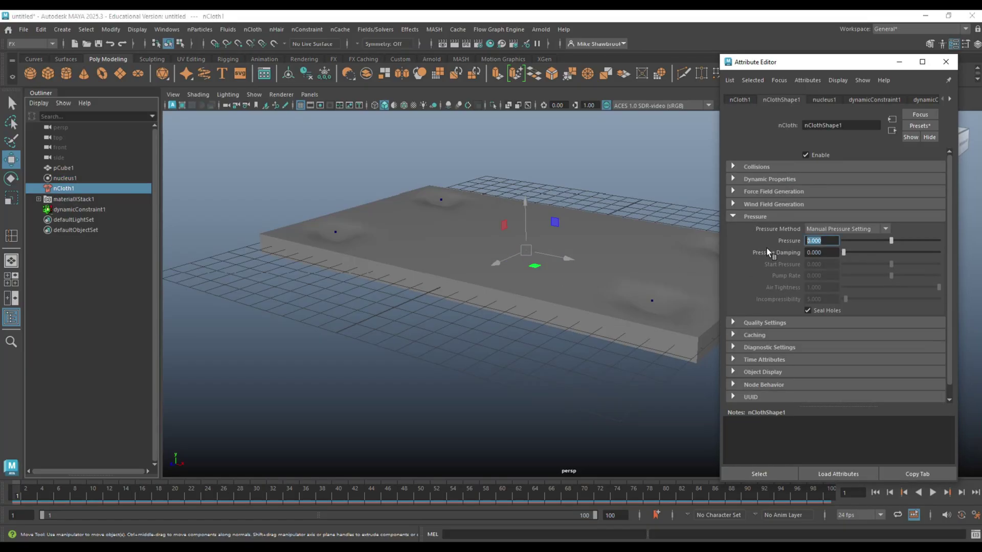
{"action": "type", "text": "8"}
{"action": "key", "text": "Return"}
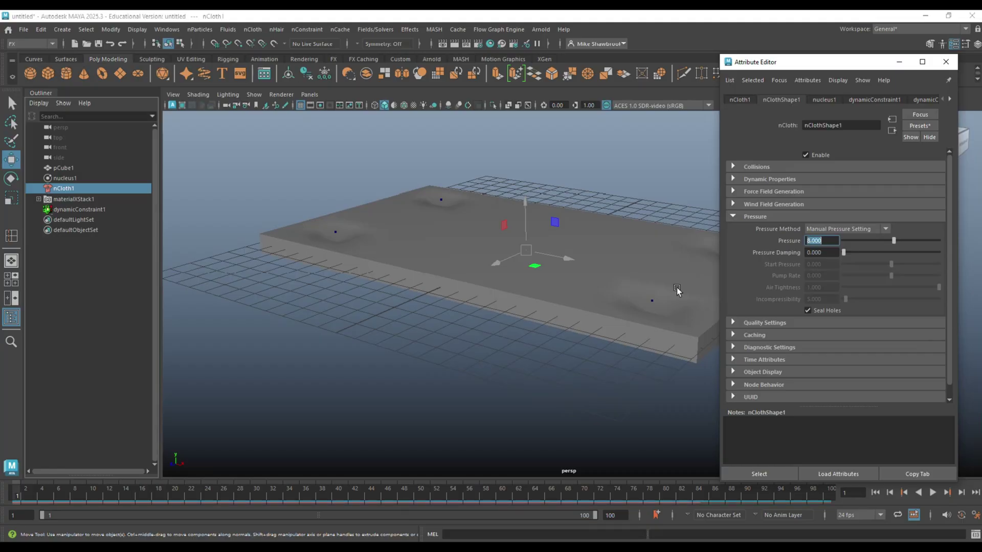
Step: Play the simulation and watch the slab inflate
{"action": "left_click", "coordinate": [933, 493]}
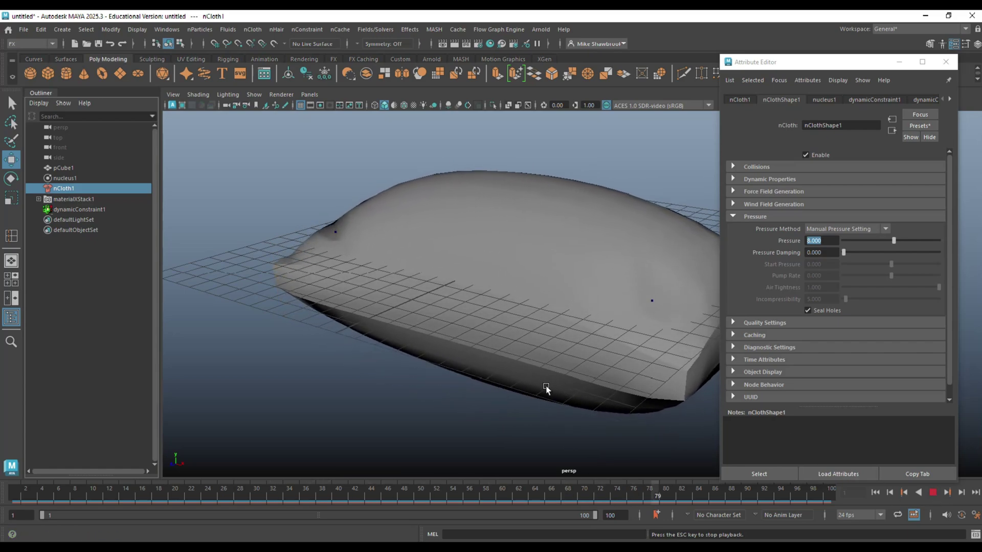
{"action": "left_click_drag", "start_coordinate": [406, 350], "coordinate": [467, 360], "text": "alt"}
{"action": "right_click_drag", "start_coordinate": [467, 362], "coordinate": [391, 276], "text": "alt"}
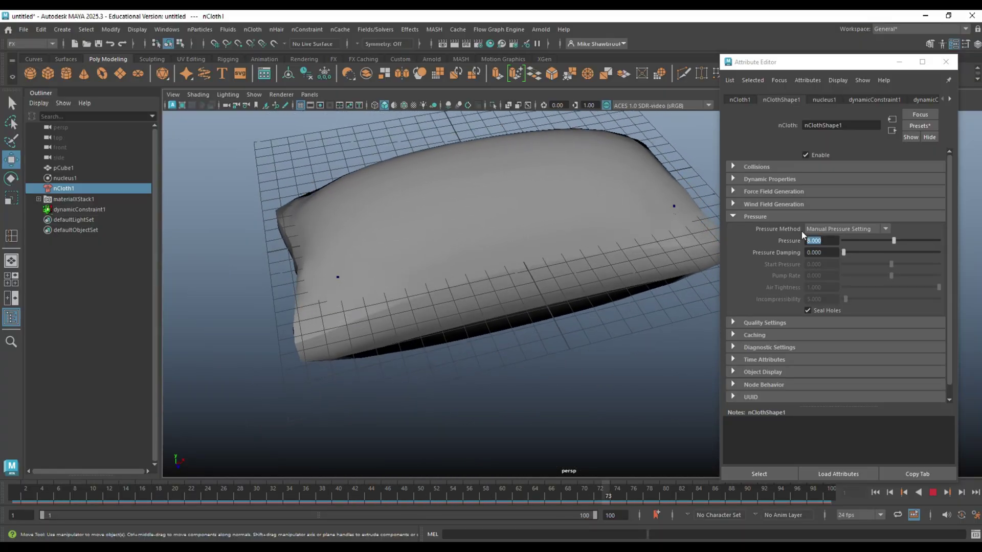
Step: Lower the Pressure to 0.4, rewind to frame 1 and replay the simulation
{"action": "left_click_drag", "start_coordinate": [895, 241], "coordinate": [869, 245]}
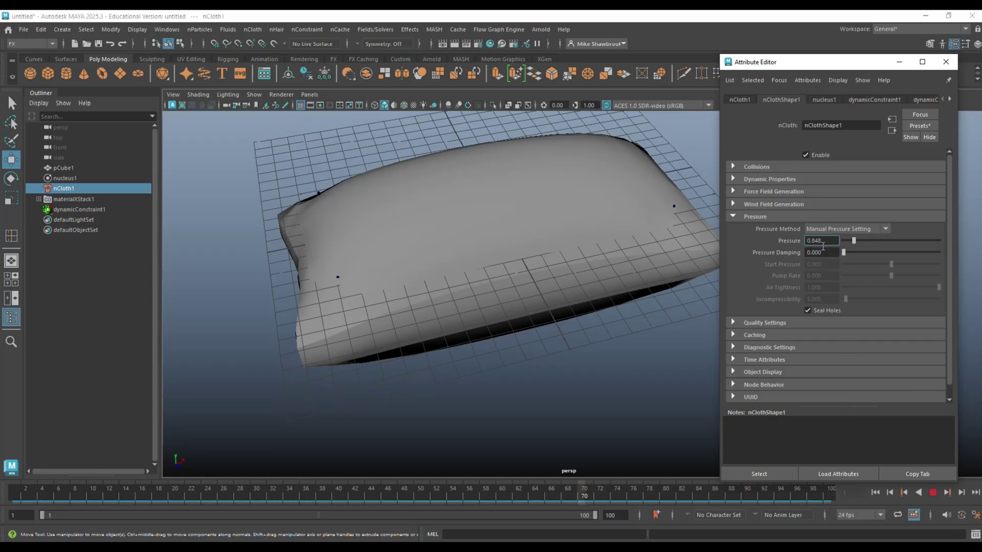
{"action": "key", "text": "Return"}
{"action": "type", "text": "0.4"}
{"action": "key", "text": "Return"}
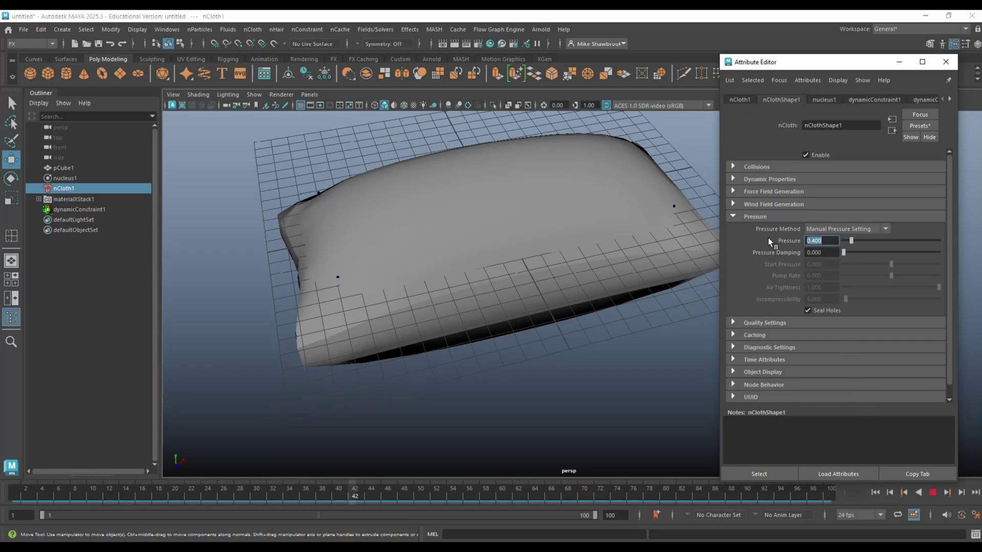
{"action": "left_click", "coordinate": [933, 492]}
{"action": "left_click", "coordinate": [875, 493]}
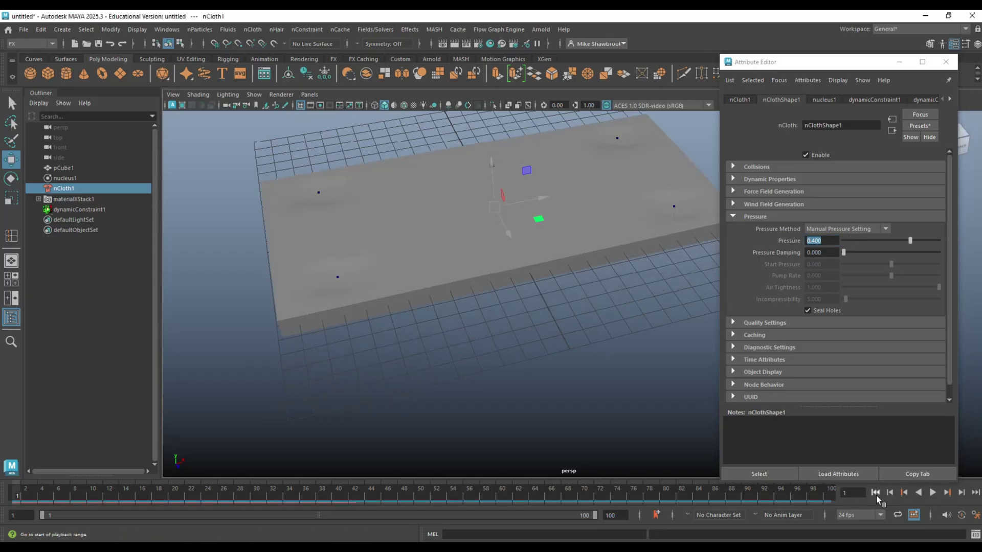
{"action": "left_click", "coordinate": [933, 493]}
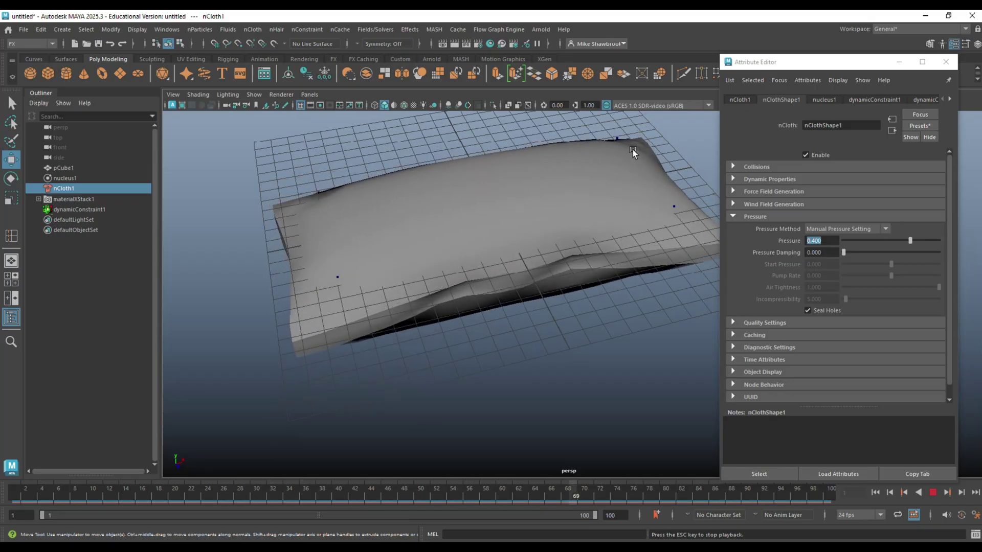
Step: Stop playback at frame 52, close the Attribute Editor and hide the viewport grid
{"action": "left_click", "coordinate": [934, 494]}
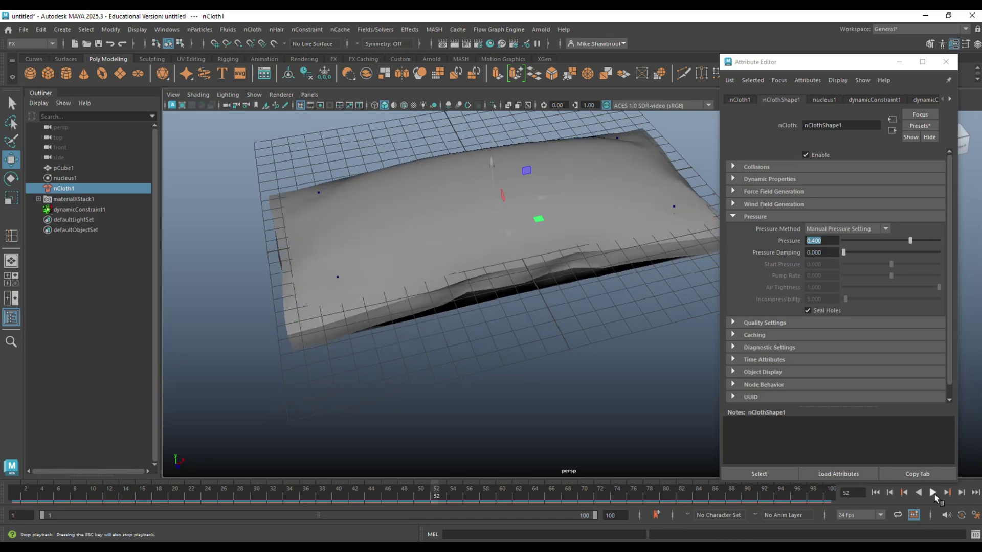
{"action": "left_click", "coordinate": [946, 61]}
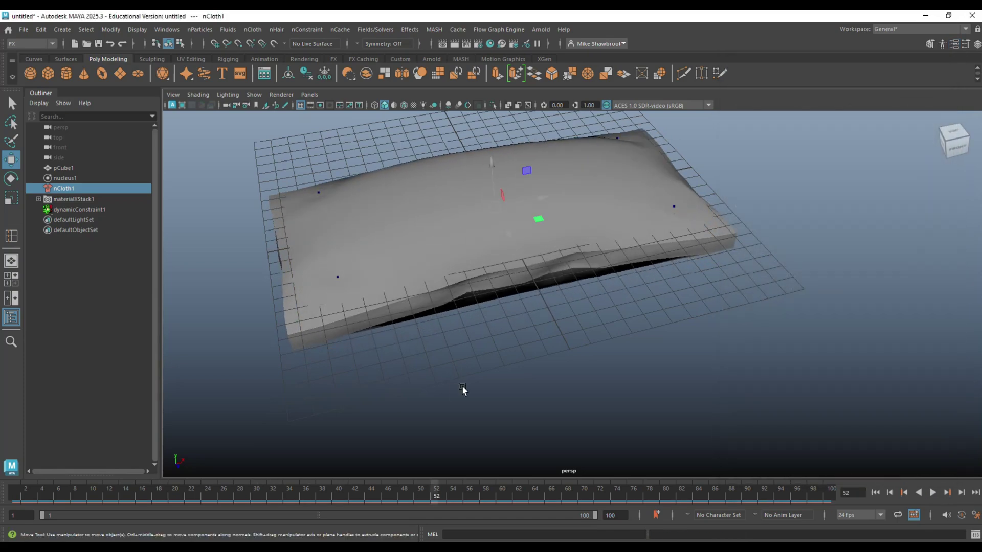
{"action": "scroll", "coordinate": [471, 389], "scroll_direction": "up", "scroll_amount": 2}
{"action": "left_click_drag", "start_coordinate": [484, 384], "coordinate": [487, 369], "text": "alt"}
{"action": "left_click", "coordinate": [300, 105]}
{"action": "left_click_drag", "start_coordinate": [423, 355], "coordinate": [576, 377], "text": "alt"}
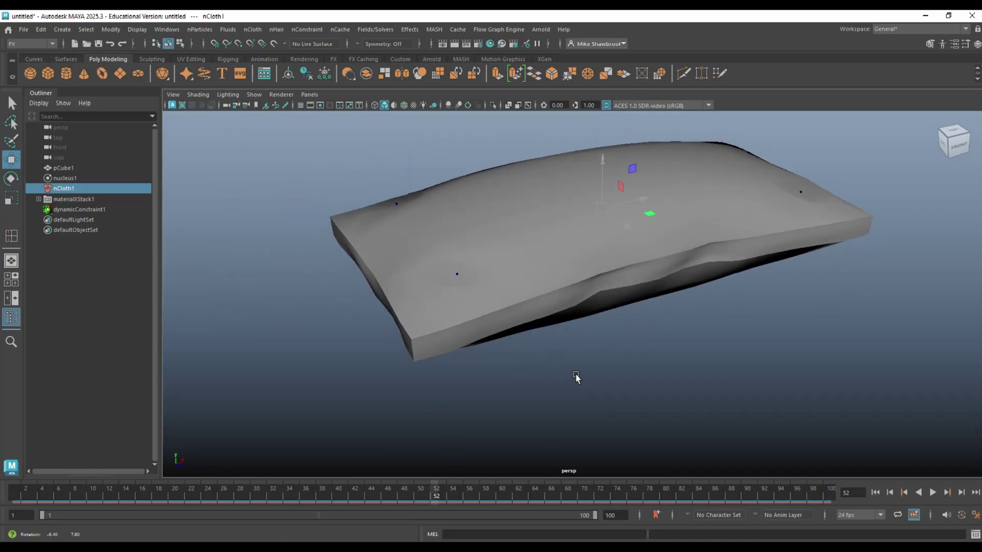
Step: Select pCube1 and shift-select the four edge loops running around the pillow's sides
{"action": "left_click", "coordinate": [548, 282]}
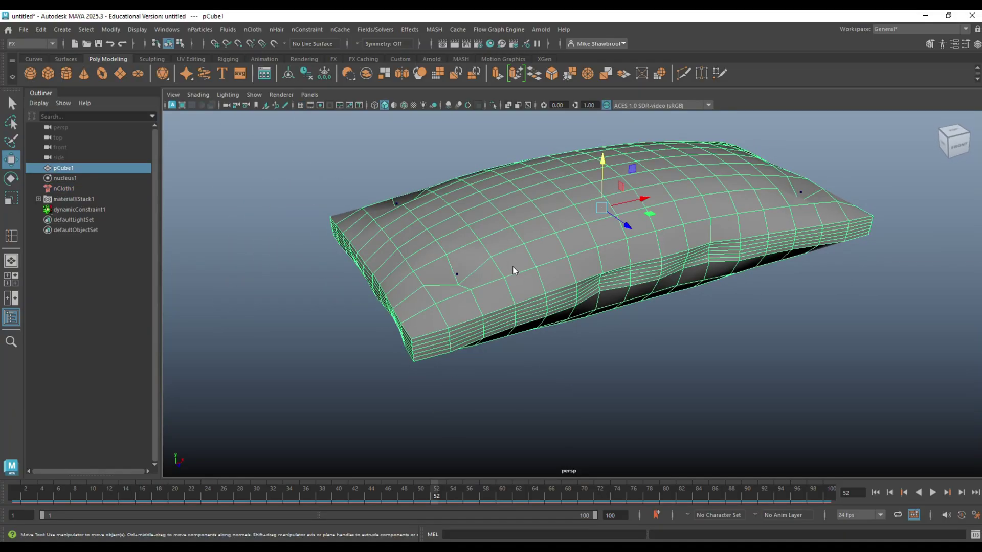
{"action": "right_click_drag", "start_coordinate": [513, 207], "coordinate": [519, 179]}
{"action": "double_click", "coordinate": [464, 321]}
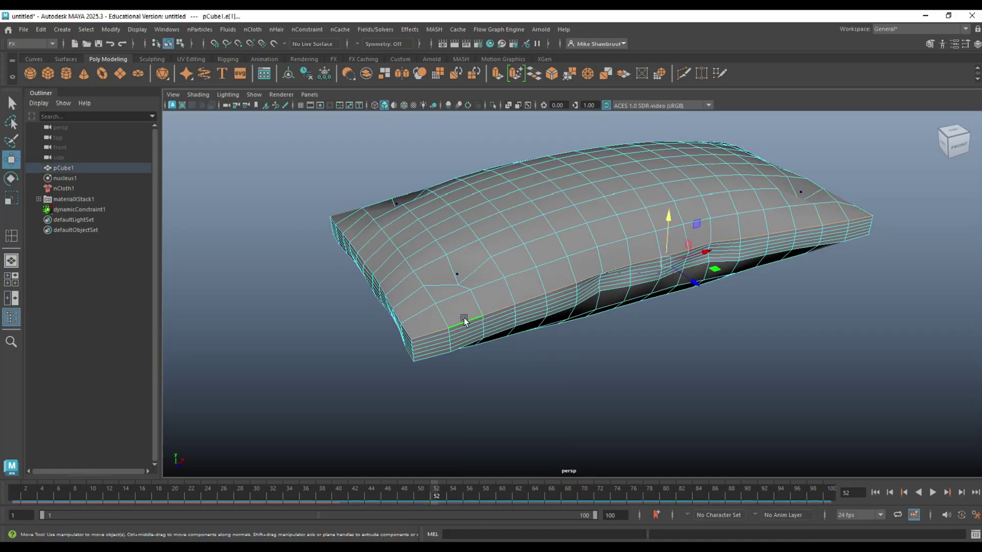
{"action": "double_click", "coordinate": [443, 358], "text": "shift"}
{"action": "left_click_drag", "start_coordinate": [423, 412], "coordinate": [504, 408], "text": "alt"}
{"action": "left_click_drag", "start_coordinate": [607, 378], "coordinate": [607, 390], "text": "alt"}
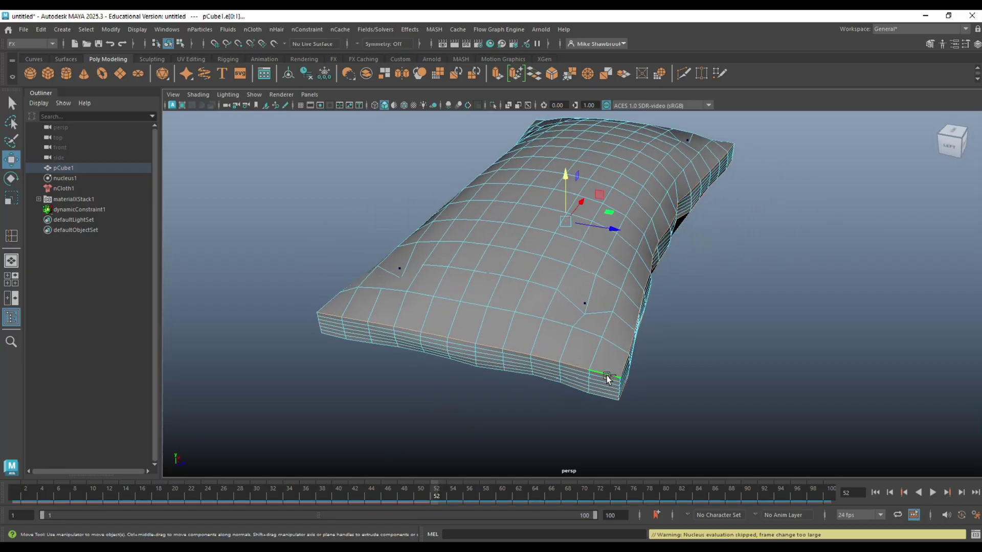
{"action": "left_click_drag", "start_coordinate": [302, 395], "coordinate": [418, 397], "text": "alt"}
{"action": "double_click", "coordinate": [802, 358], "text": "shift"}
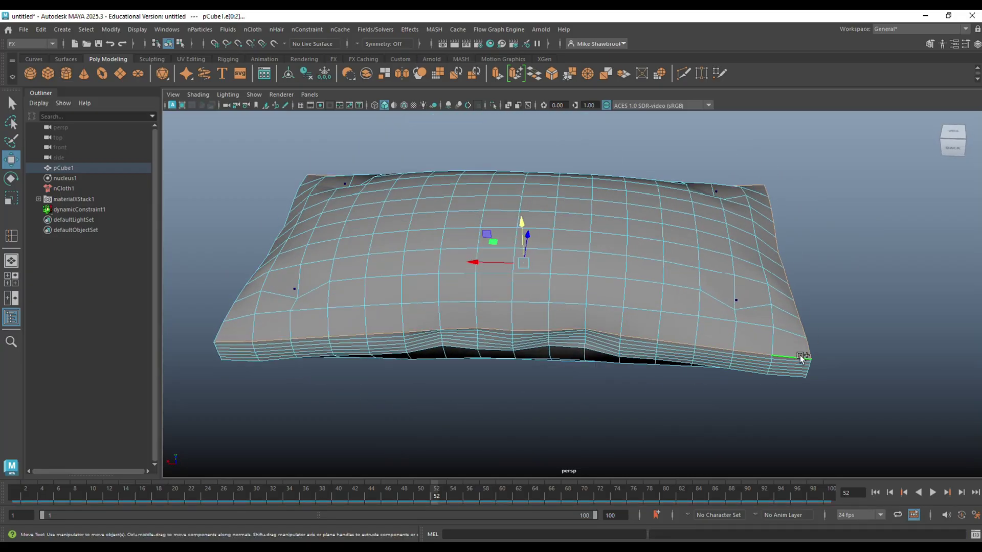
{"action": "left_click_drag", "start_coordinate": [285, 418], "coordinate": [404, 406], "text": "alt"}
{"action": "double_click", "coordinate": [792, 381], "text": "shift"}
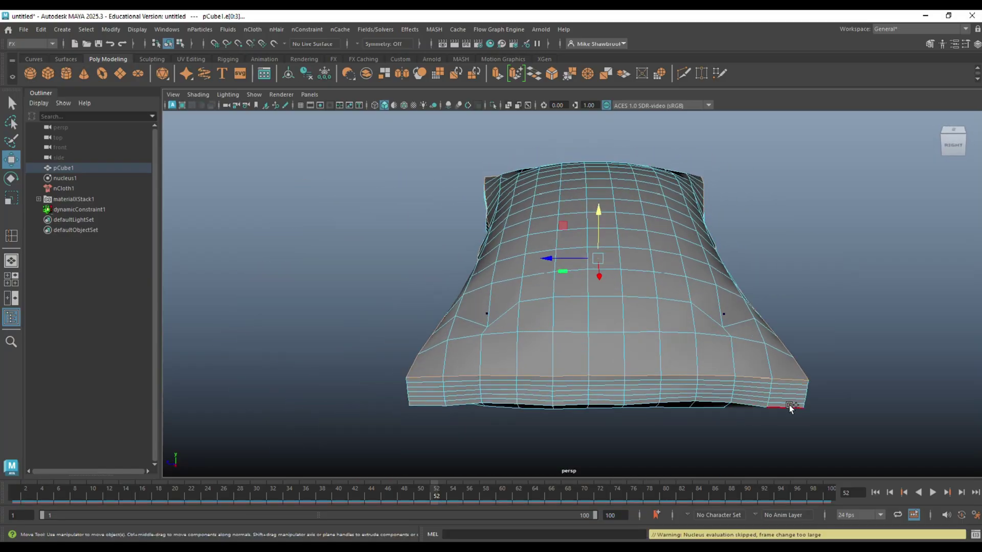
{"action": "left_click_drag", "start_coordinate": [440, 429], "coordinate": [271, 389], "text": "alt"}
Step: Bevel the selected edge loops and set the bevel Fraction to 0.3
{"action": "key", "text": "ctrl+b"}
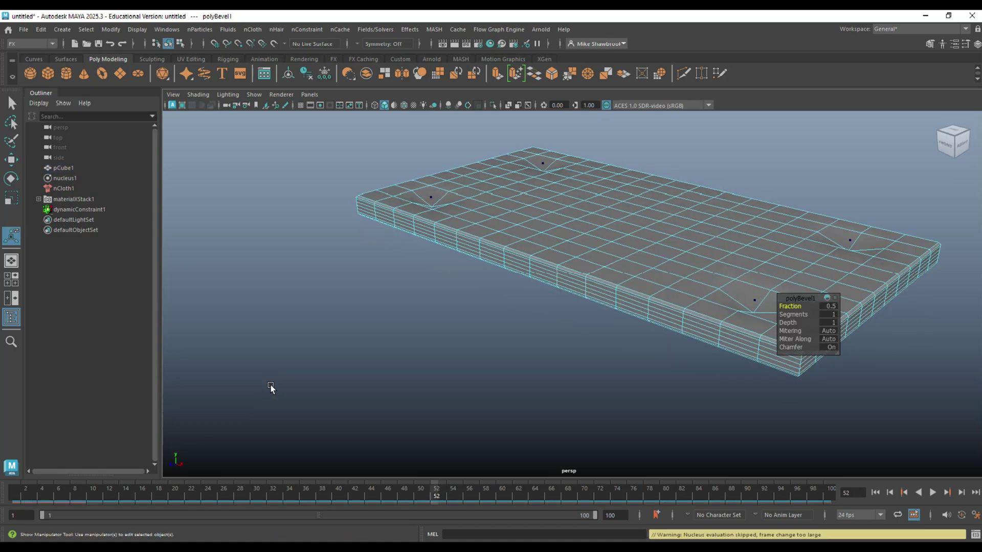
{"action": "left_click", "coordinate": [827, 309]}
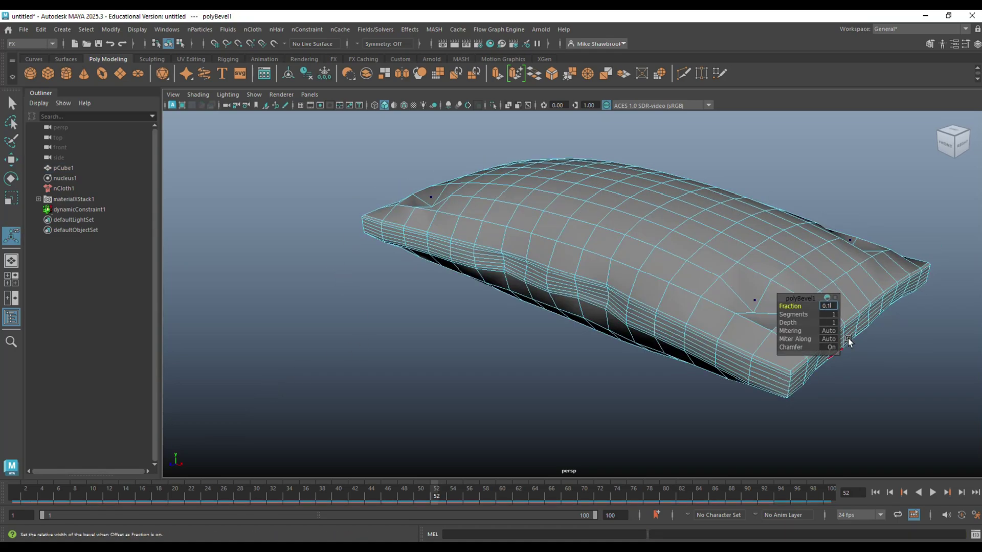
{"action": "key", "text": "Return"}
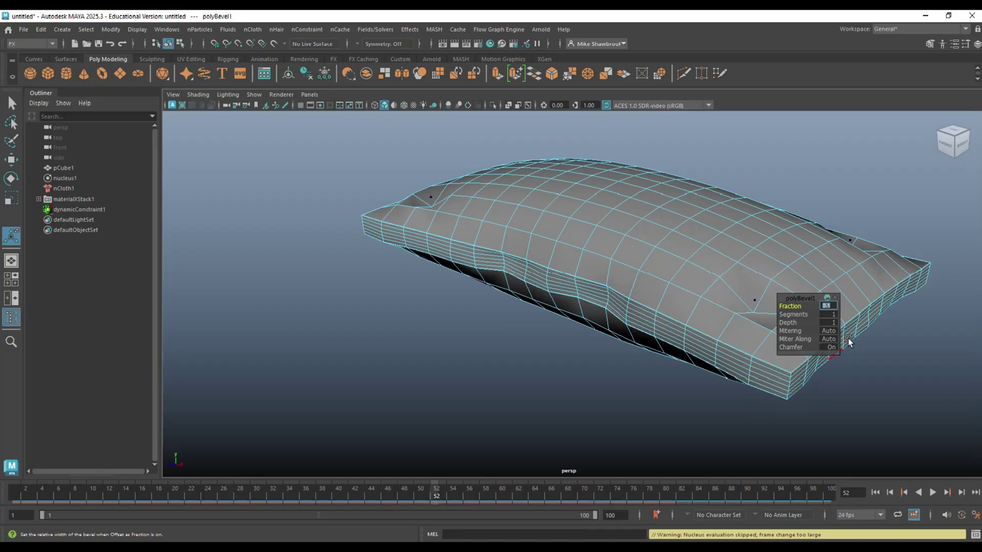
{"action": "type", "text": "0.3"}
{"action": "key", "text": "Return"}
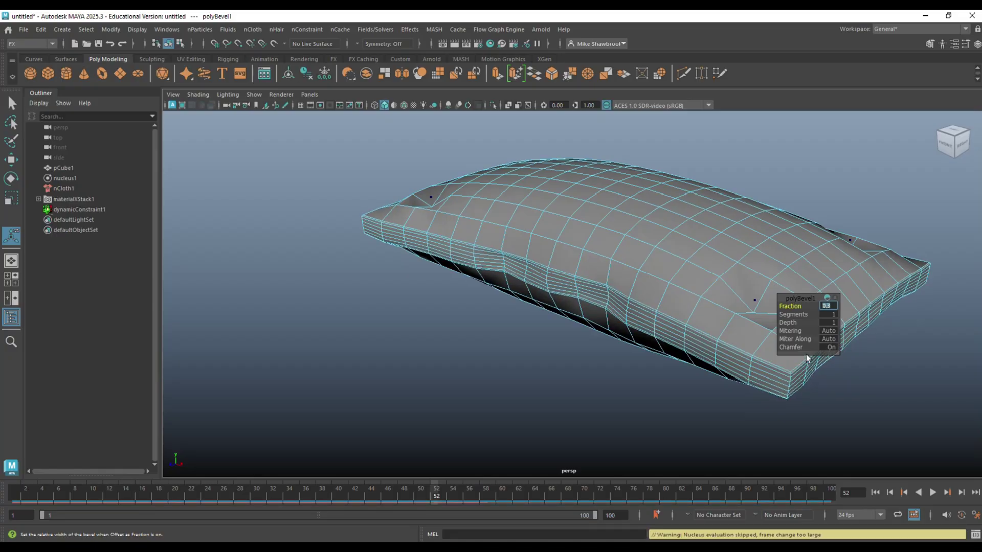
{"action": "left_click", "coordinate": [624, 362]}
{"action": "scroll", "coordinate": [621, 357], "scroll_direction": "up", "scroll_amount": 10}
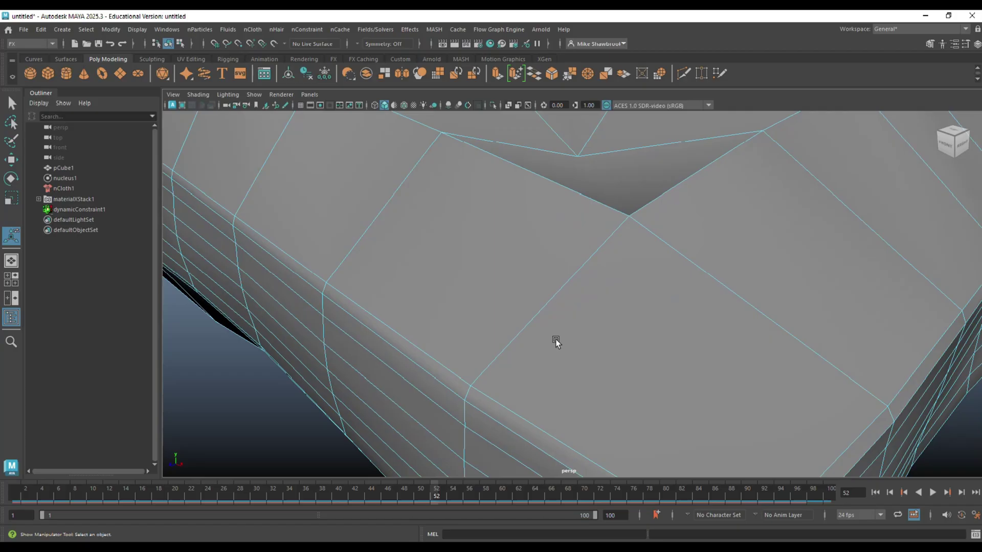
Step: Select the thin bevel face loop and underside rim faces, then extrude them
{"action": "scroll", "coordinate": [556, 341], "scroll_direction": "down", "scroll_amount": 8}
{"action": "right_click_drag", "start_coordinate": [565, 207], "coordinate": [559, 243]}
{"action": "left_click", "coordinate": [594, 349]}
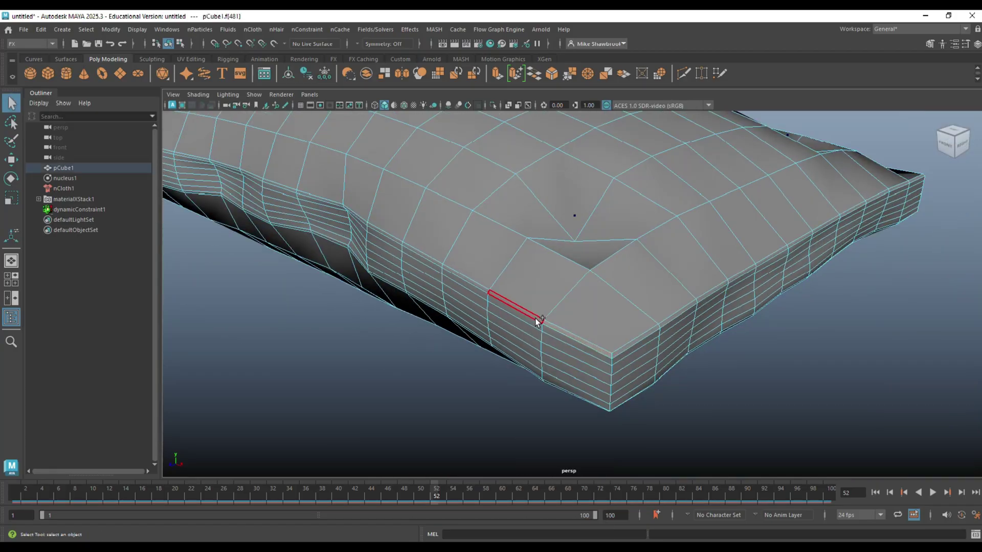
{"action": "double_click", "coordinate": [535, 318]}
{"action": "left_click_drag", "start_coordinate": [574, 440], "coordinate": [572, 397], "text": "alt"}
{"action": "scroll", "coordinate": [572, 397], "scroll_direction": "up", "scroll_amount": 5}
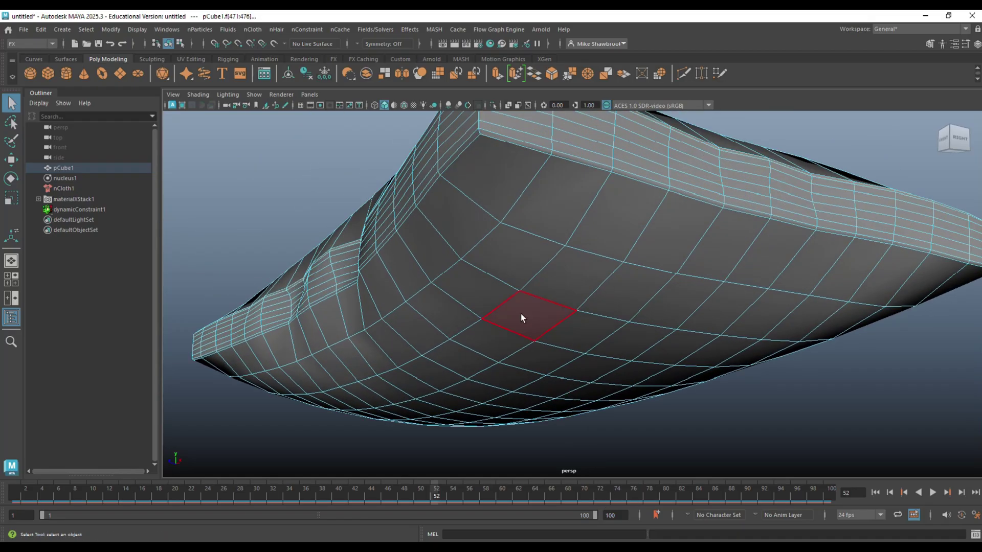
{"action": "left_click", "coordinate": [577, 162]}
{"action": "scroll", "coordinate": [631, 296], "scroll_direction": "down", "scroll_amount": 8}
{"action": "left_click_drag", "start_coordinate": [630, 296], "coordinate": [701, 362], "text": "alt"}
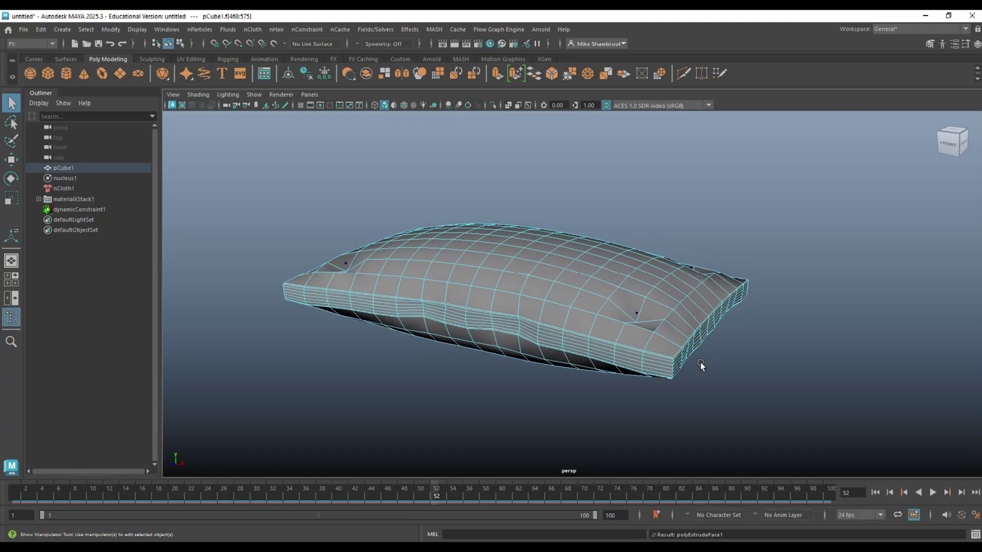
{"action": "key", "text": "ctrl+e"}
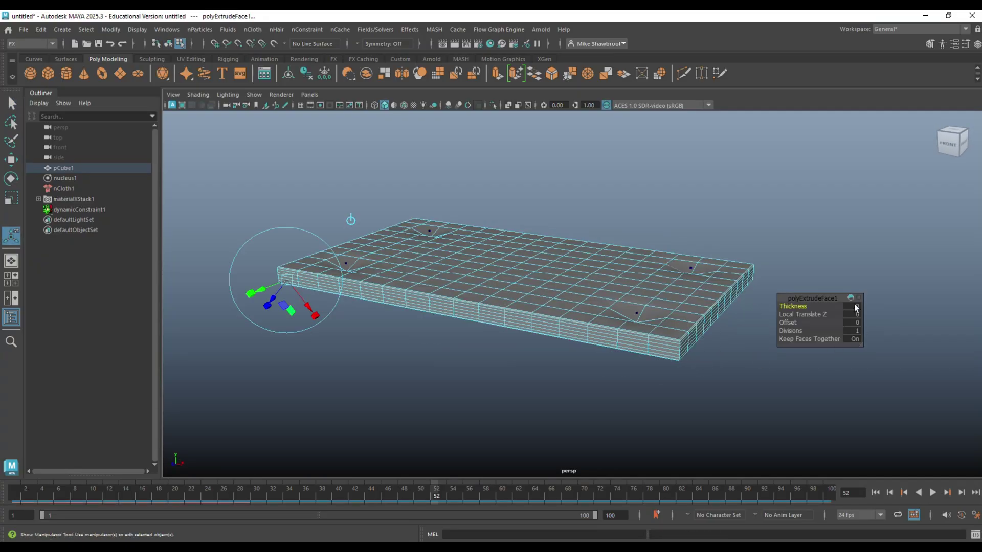
Step: Set the polyExtrudeFace1 extrusion Thickness to 0.1
{"action": "left_click", "coordinate": [859, 310]}
{"action": "type", "text": ".1"}
{"action": "key", "text": "Return"}
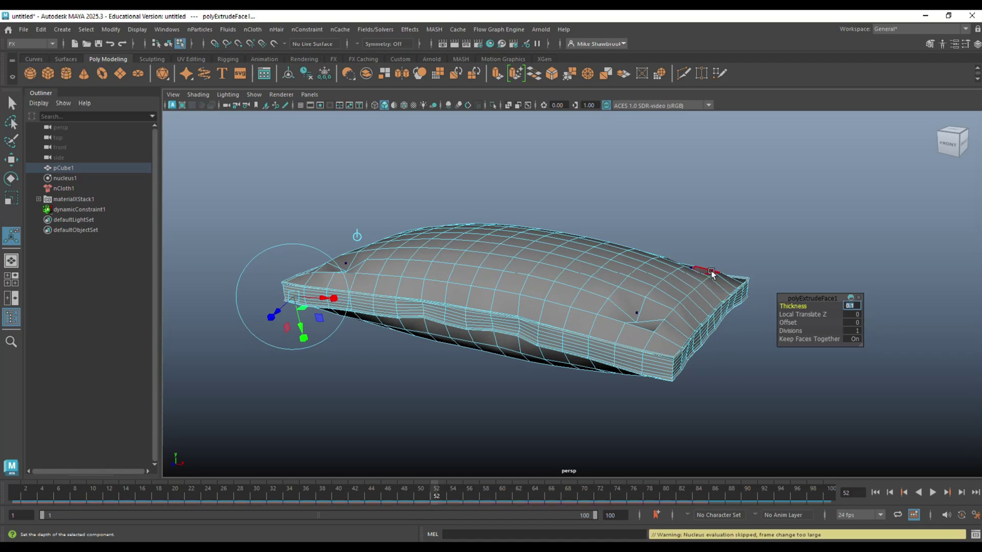
Step: Return to Object Mode and deselect the mattress
{"action": "right_click_drag", "start_coordinate": [709, 207], "coordinate": [757, 194]}
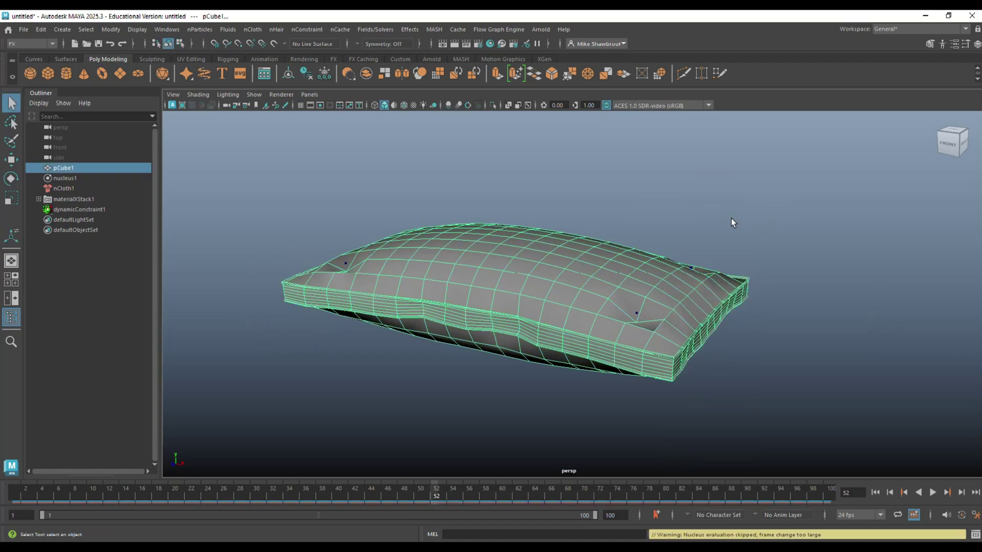
{"action": "left_click", "coordinate": [774, 253]}
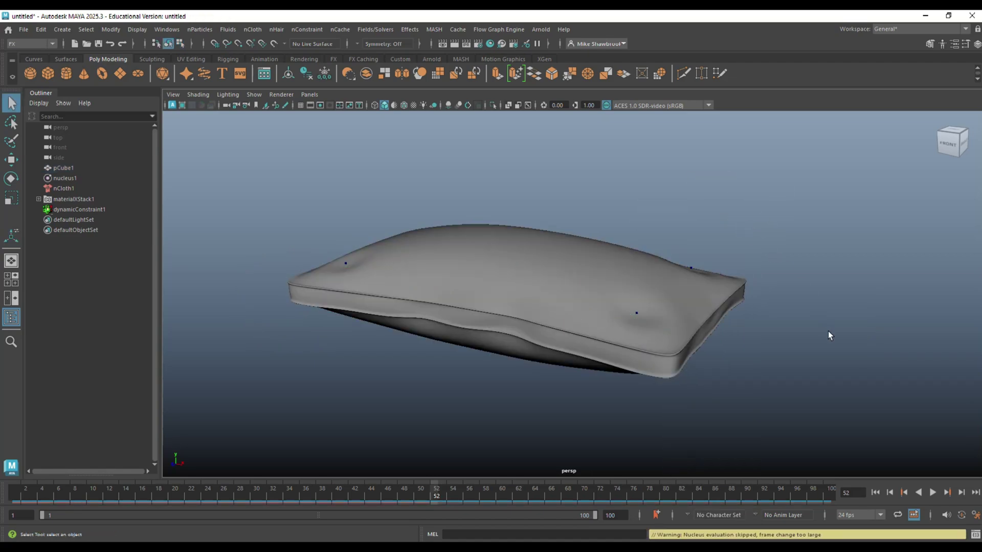
{"action": "mouse_move", "coordinate": [831, 340]}
{"action": "left_mouse_down", "text": "alt"}
{"action": "mouse_move", "coordinate": [796, 334]}
{"action": "mouse_move", "coordinate": [804, 353]}
{"action": "mouse_move", "coordinate": [826, 338]}
{"action": "left_mouse_up", "text": "alt"}
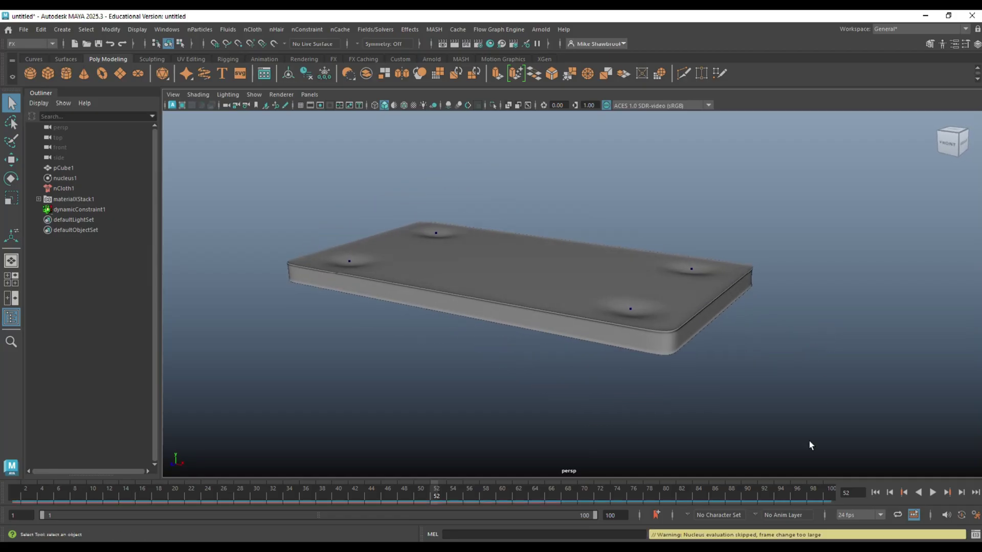
Step: Start the cloth simulation and extend the animation end time and playback range to 500 frames
{"action": "left_click", "coordinate": [934, 492]}
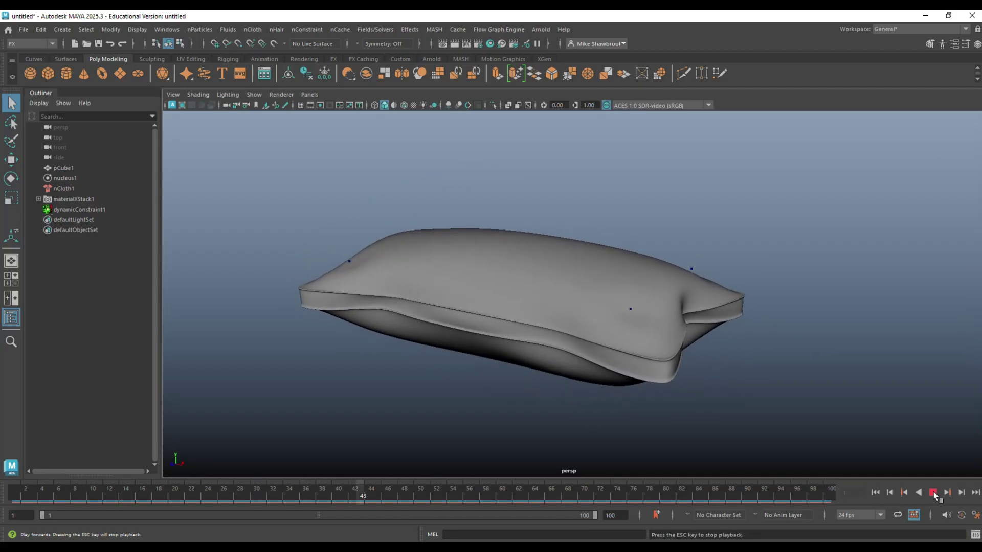
{"action": "left_click", "coordinate": [613, 516]}
{"action": "type", "text": "500"}
{"action": "key", "text": "Return"}
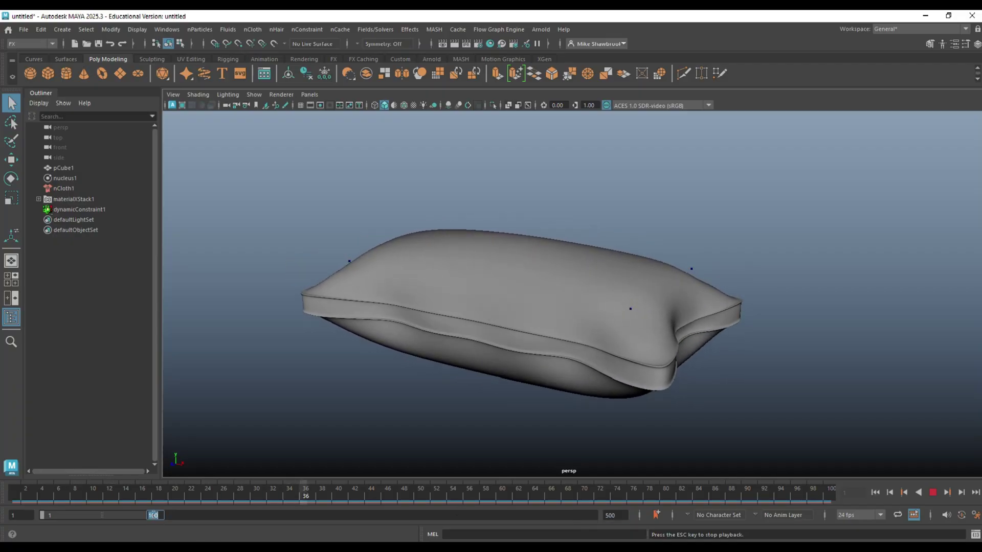
{"action": "double_click", "coordinate": [151, 514]}
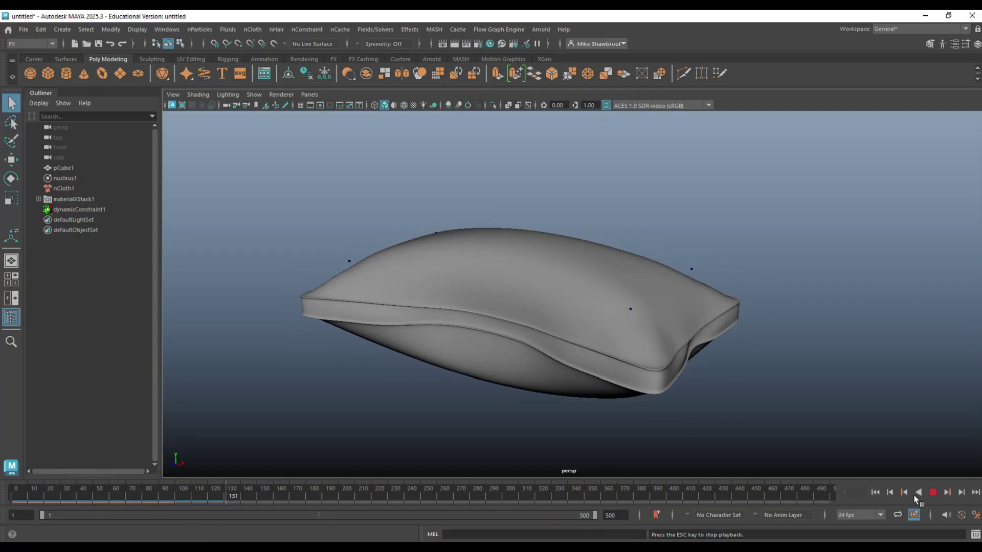
Step: Stop, rewind to the first frame, and replay the inflation until the pillow is puffed
{"action": "left_click", "coordinate": [931, 492]}
{"action": "left_click", "coordinate": [875, 492]}
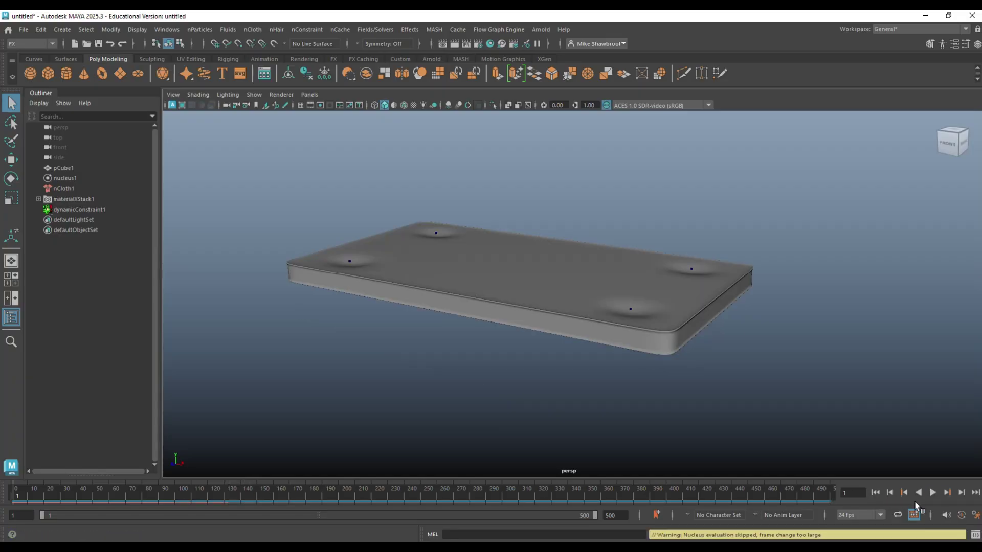
{"action": "left_click", "coordinate": [933, 492]}
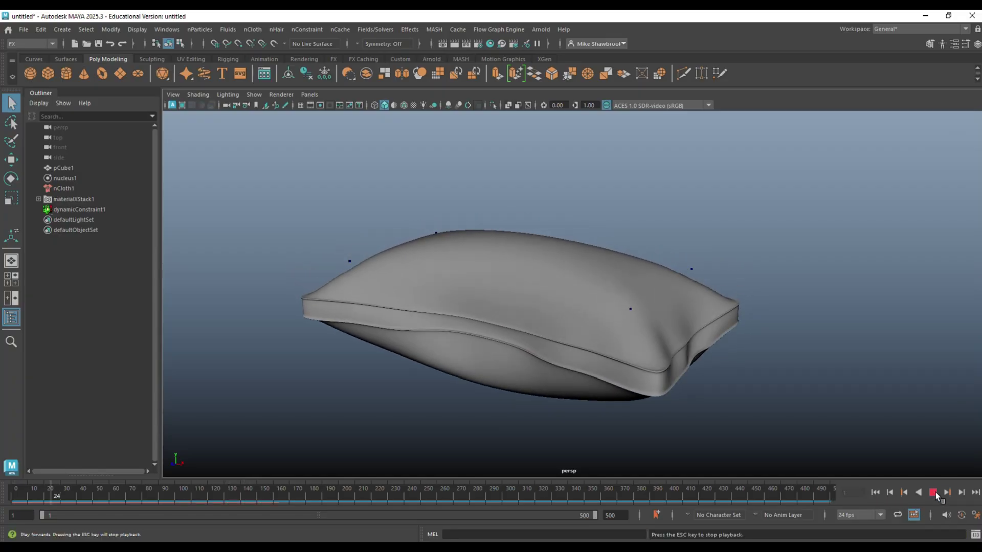
{"action": "left_click", "coordinate": [933, 492]}
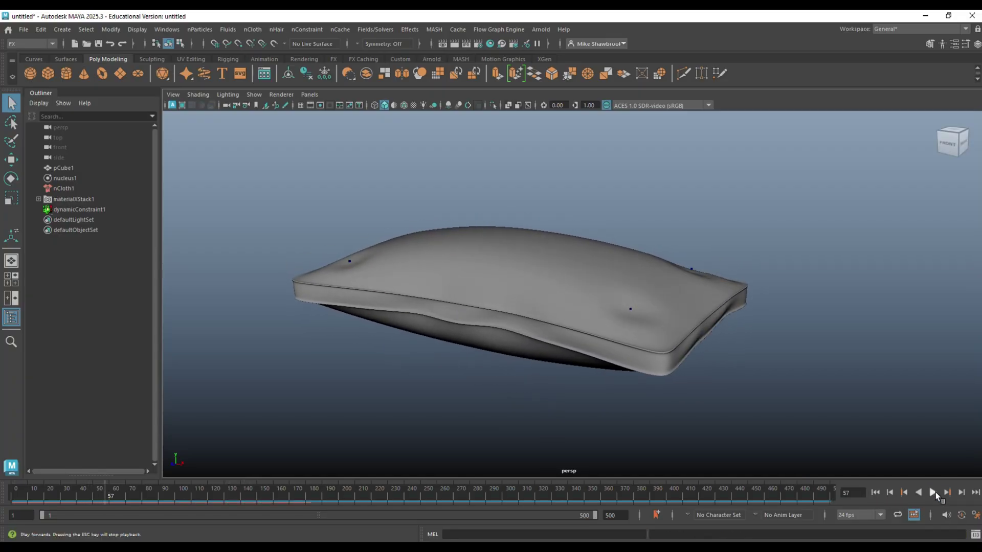
Step: Inspect the pillow from the side and move the timeline to a fully inflated frame
{"action": "left_click_drag", "start_coordinate": [599, 412], "coordinate": [489, 389], "text": "alt"}
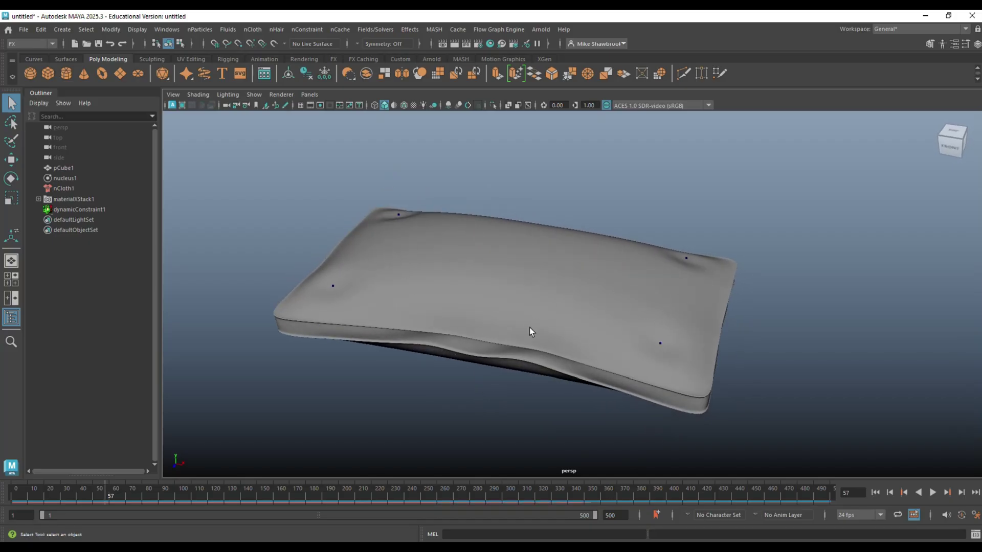
{"action": "left_click_drag", "start_coordinate": [357, 399], "coordinate": [307, 380], "text": "alt"}
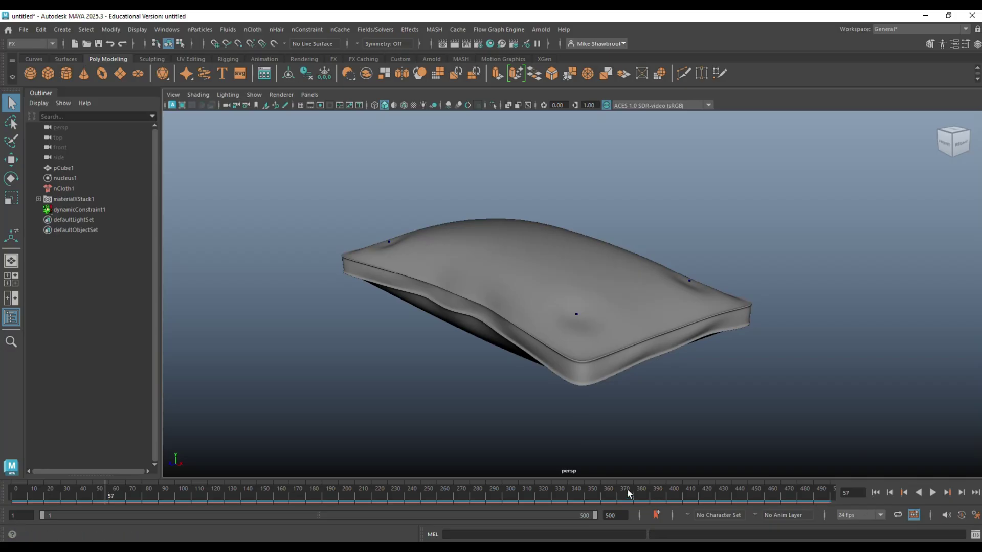
{"action": "left_click_drag", "start_coordinate": [627, 489], "coordinate": [408, 501]}
{"action": "left_click", "coordinate": [592, 499]}
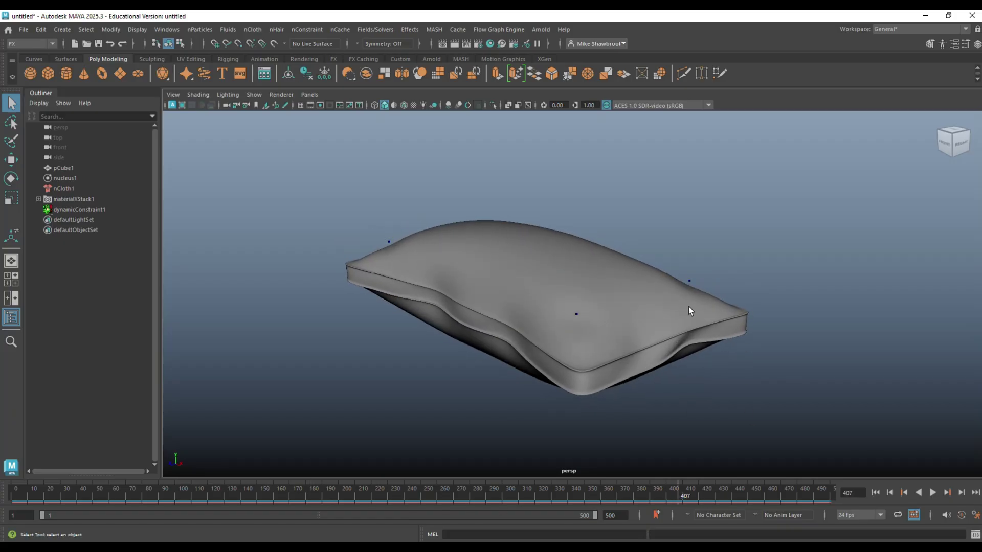
Step: Select the pillow mesh and delete its construction history with Edit > Delete by Type > History
{"action": "left_click", "coordinate": [587, 282]}
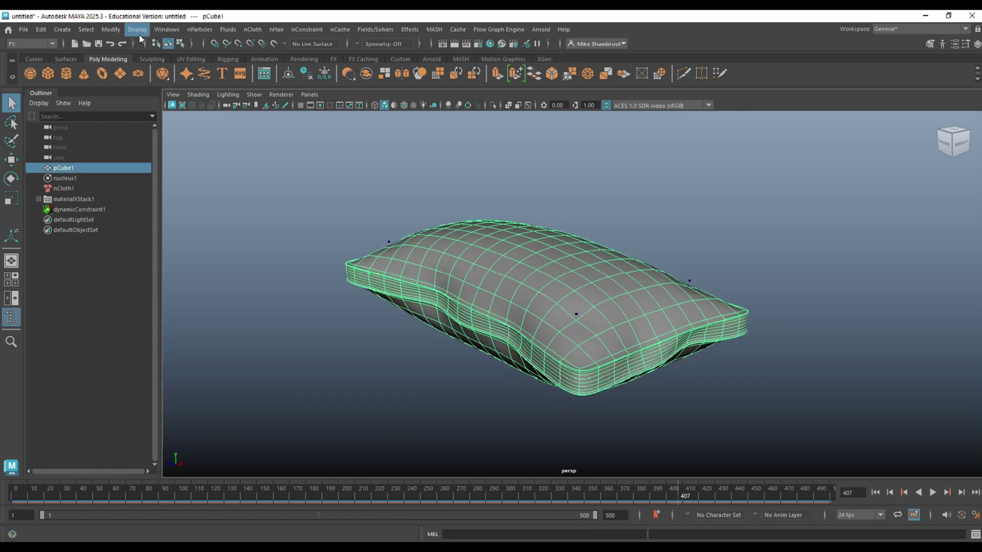
{"action": "left_click", "coordinate": [41, 29]}
{"action": "mouse_move", "coordinate": [105, 152]}
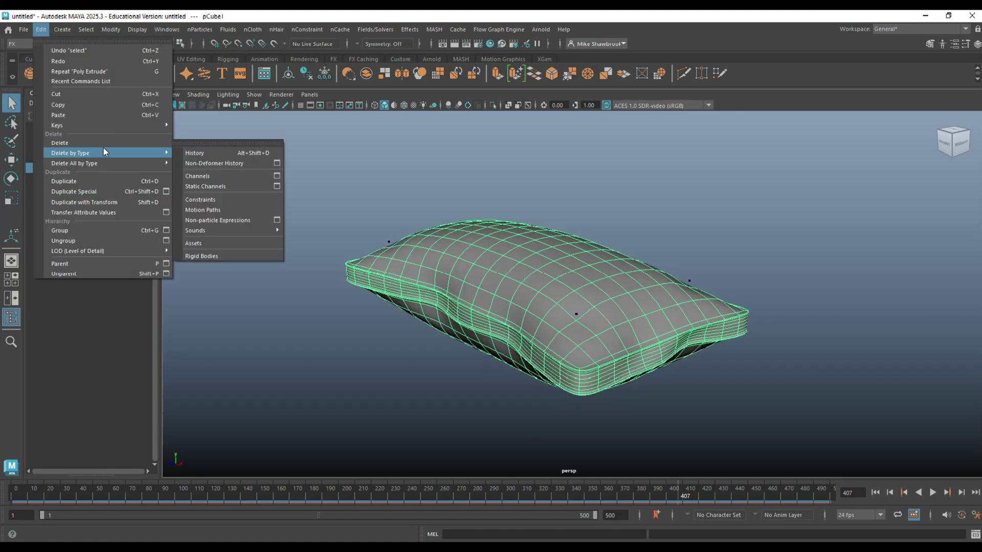
{"action": "left_click", "coordinate": [197, 152]}
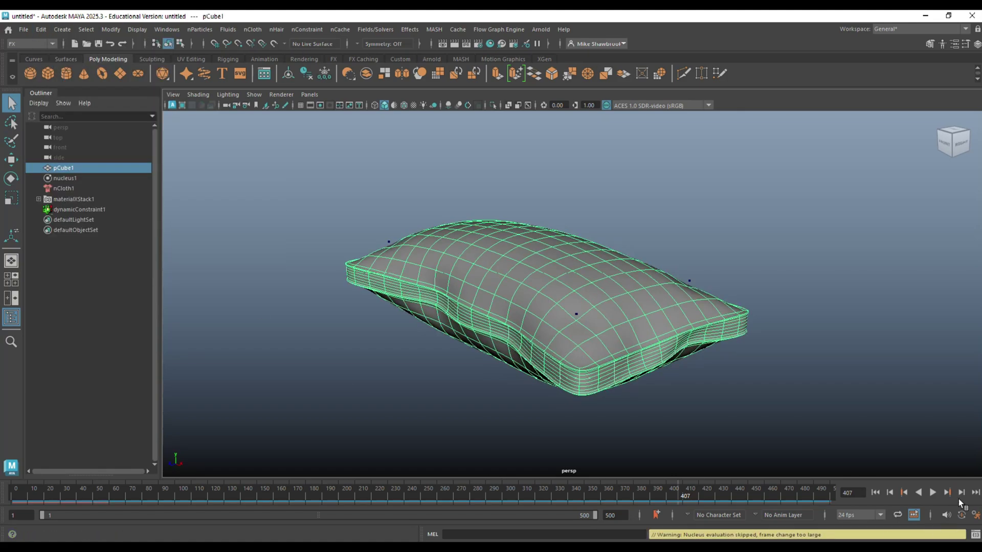
{"action": "left_click", "coordinate": [933, 493]}
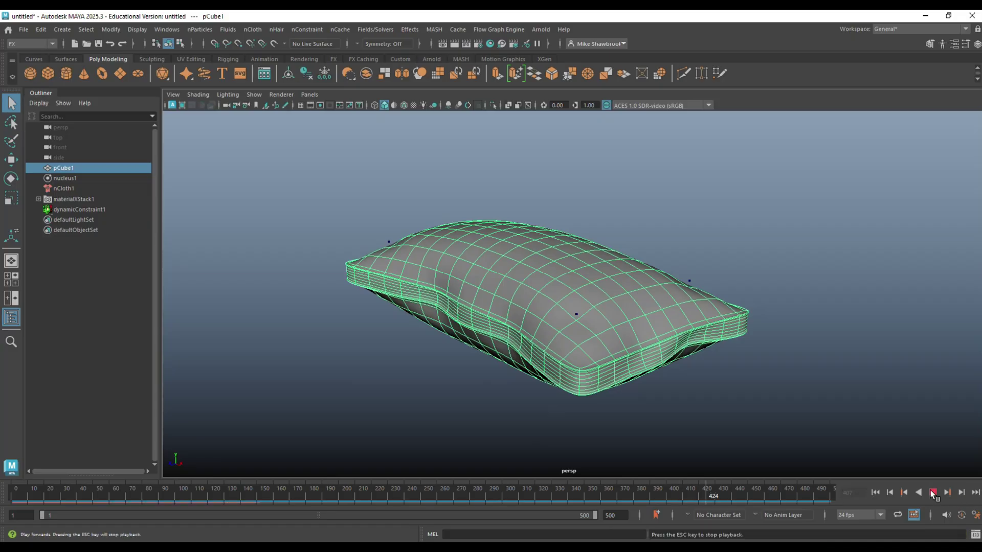
{"action": "mouse_move", "coordinate": [842, 423]}
{"action": "left_mouse_down", "text": "alt"}
{"action": "mouse_move", "coordinate": [912, 390]}
{"action": "mouse_move", "coordinate": [905, 409]}
{"action": "mouse_move", "coordinate": [889, 394]}
{"action": "mouse_move", "coordinate": [805, 423]}
{"action": "mouse_move", "coordinate": [782, 394]}
{"action": "mouse_move", "coordinate": [673, 408]}
{"action": "mouse_move", "coordinate": [680, 427]}
{"action": "mouse_move", "coordinate": [861, 418]}
{"action": "left_mouse_up", "text": "alt"}
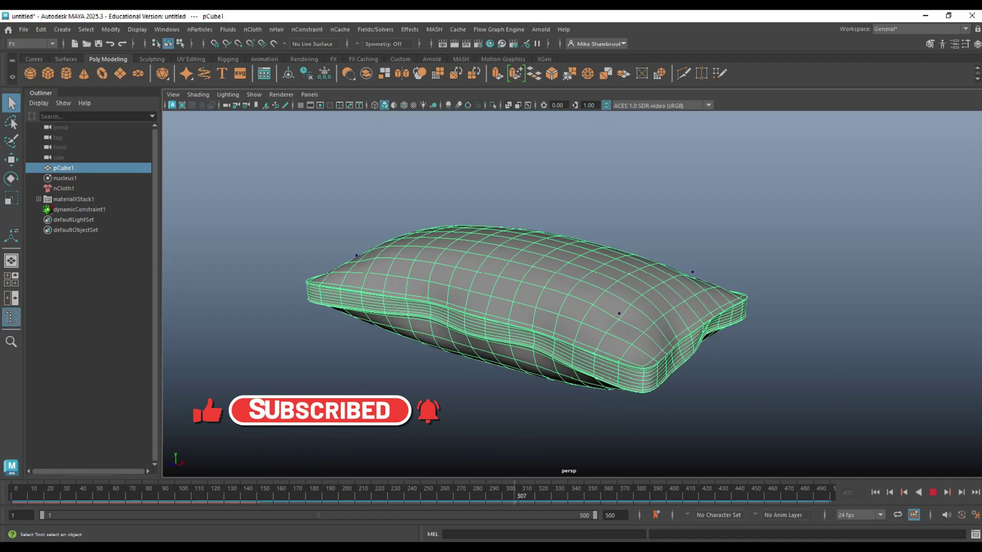
{"action": "left_click_drag", "start_coordinate": [319, 394], "coordinate": [348, 418], "text": "alt"}
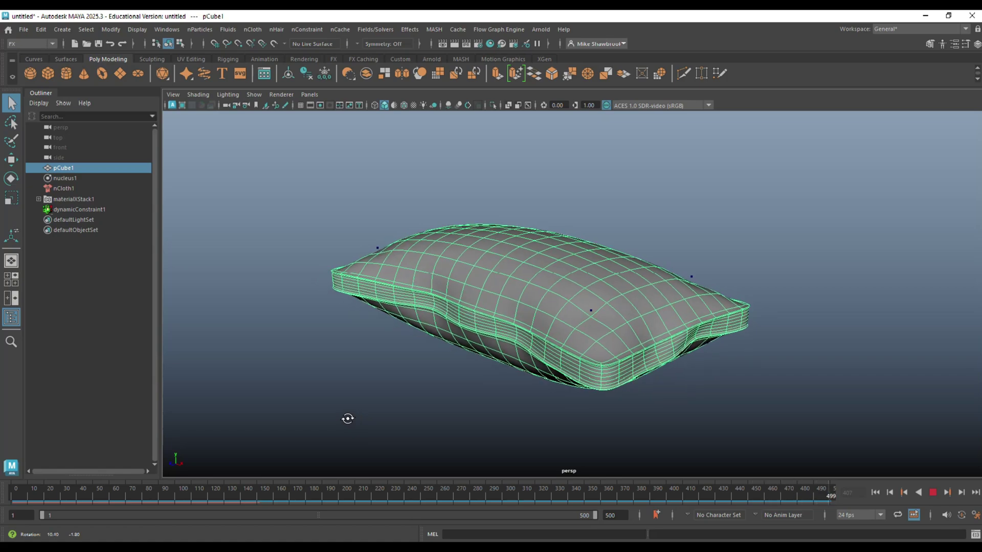